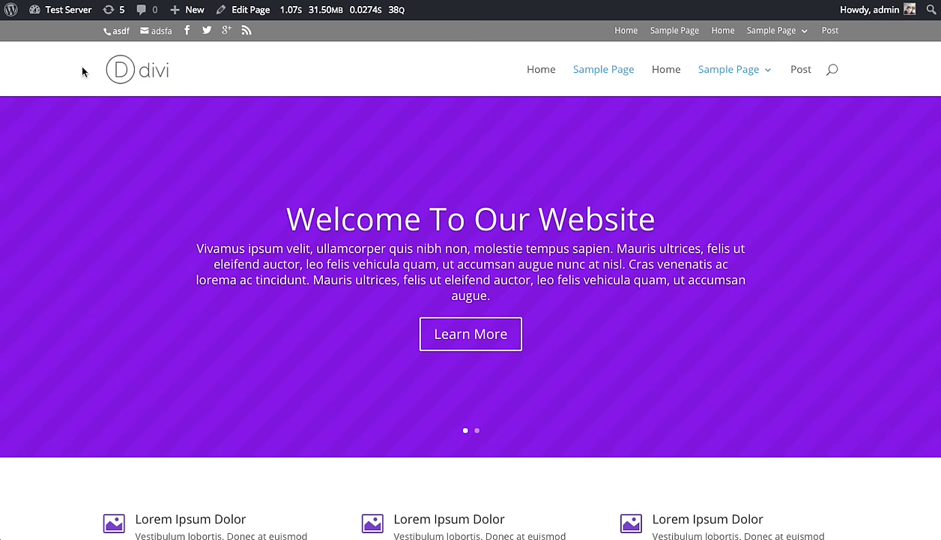
Go to the Dashboard and launch the Divi Theme Customizer from the sidebar
mouse_move(5, 14)
mouse_move(54, 17)
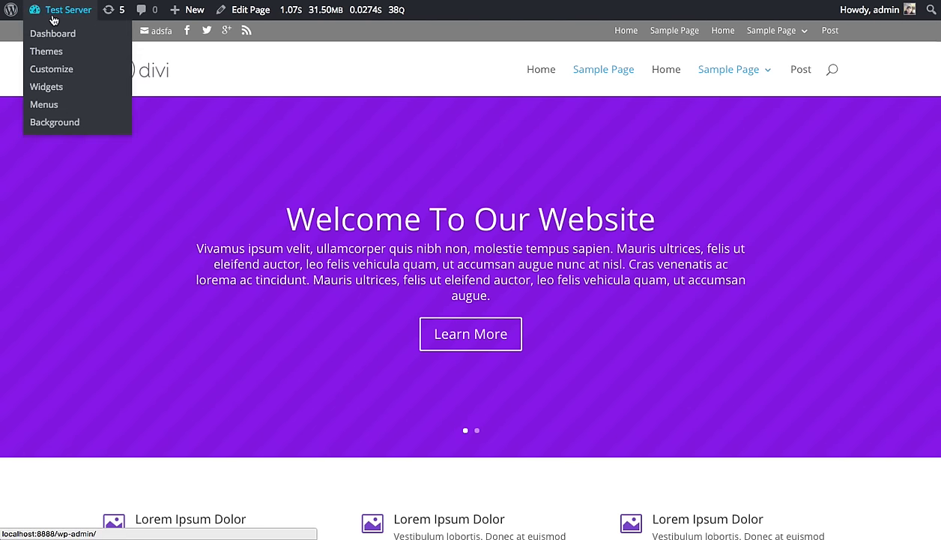
left_click(61, 37)
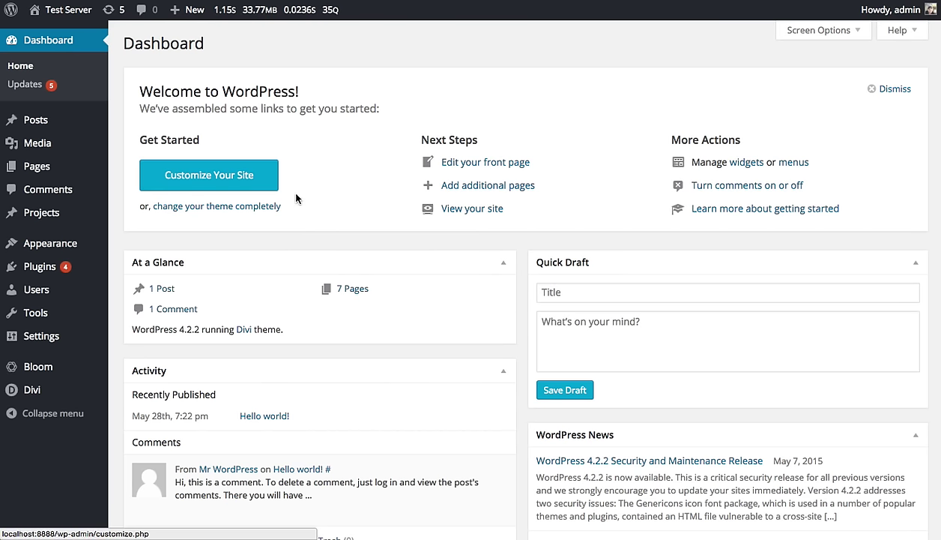
mouse_move(47, 402)
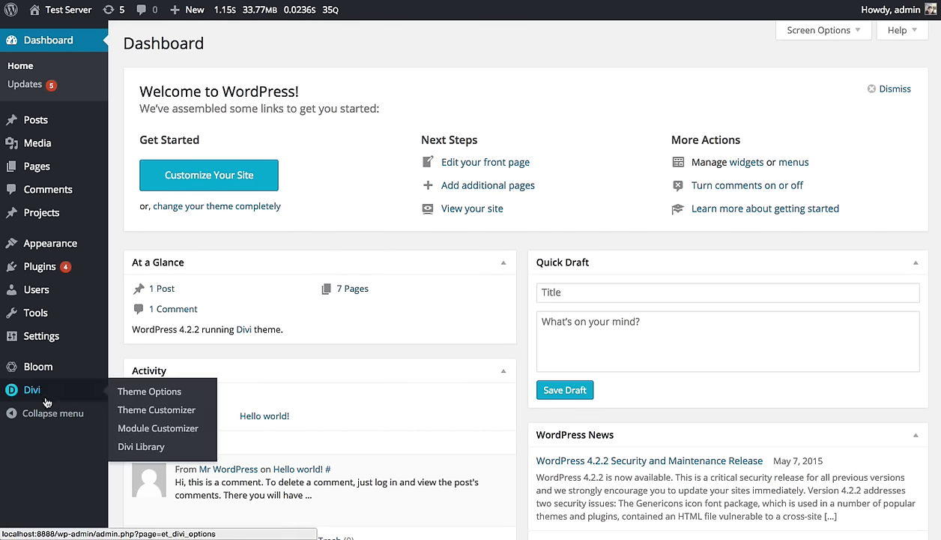
left_click(174, 416)
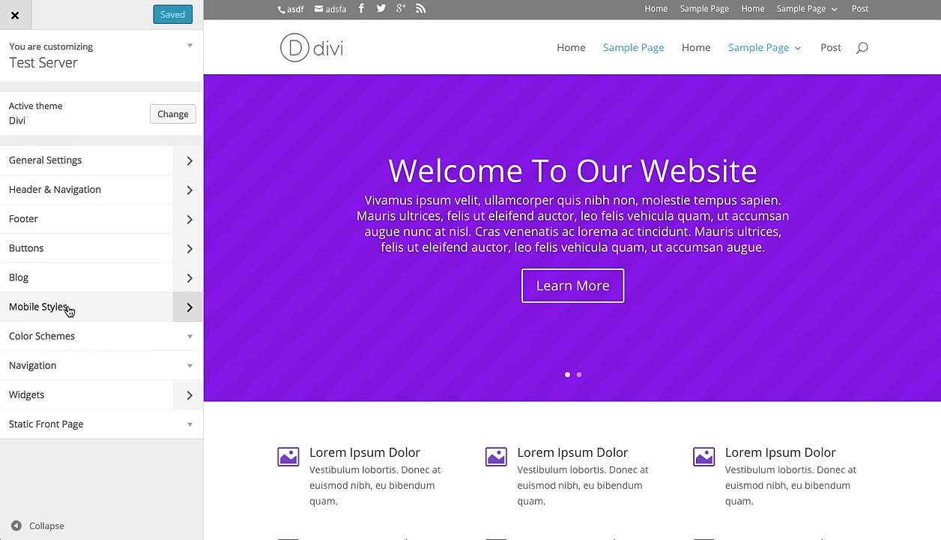
Browse General Settings' Background, Typography and Layout Settings sections, then reopen General Settings
left_click(78, 163)
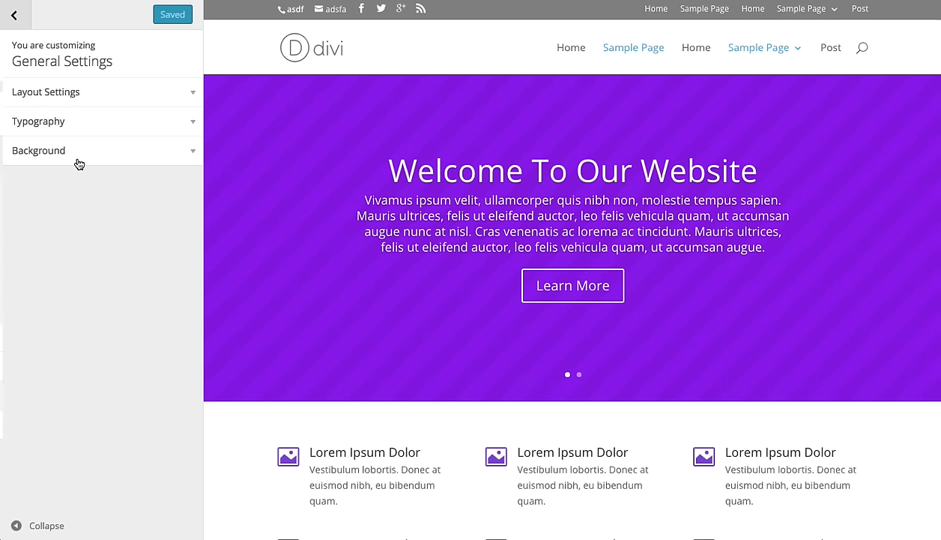
left_click(80, 155)
left_click(79, 127)
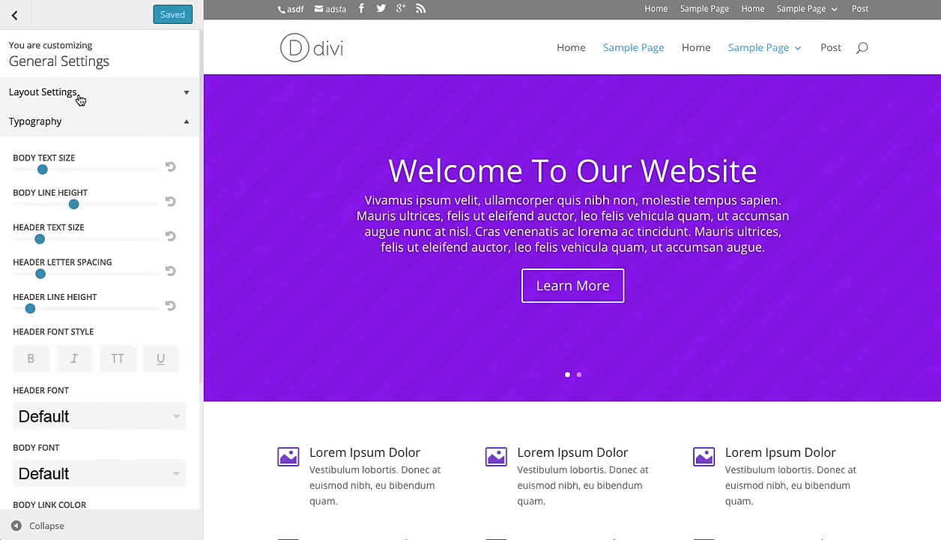
left_click(80, 100)
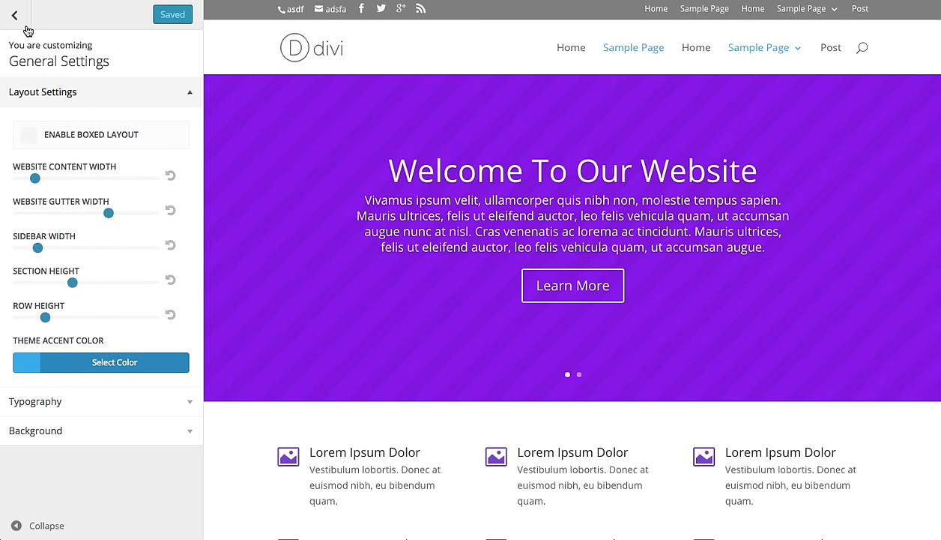
left_click(14, 15)
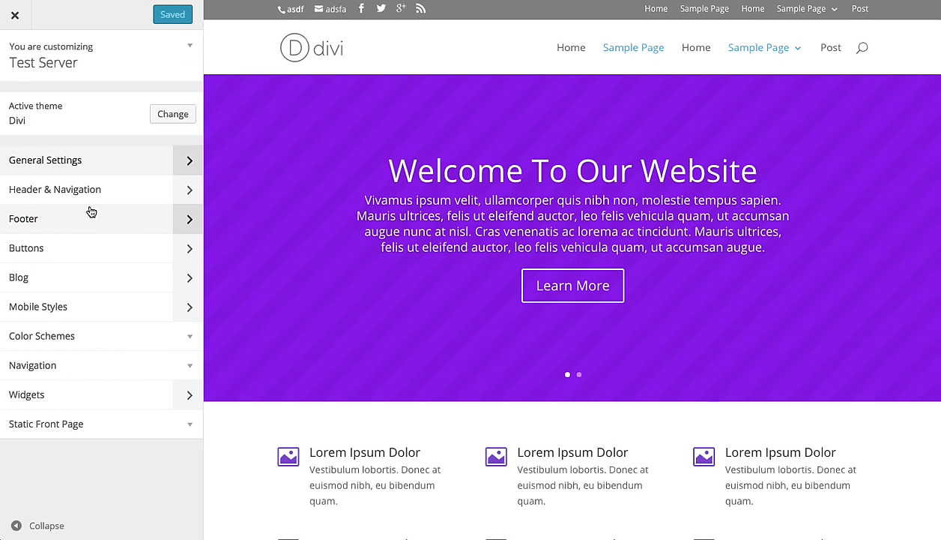
left_click(75, 165)
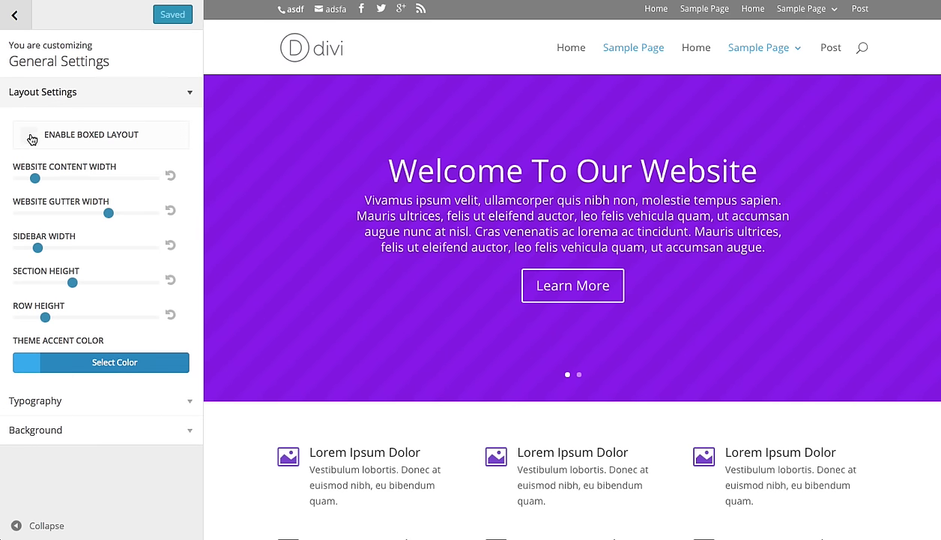
Try Boxed Layout and the gutter, section and row height sliders, resetting row height to default
left_click(31, 138)
left_click(31, 138)
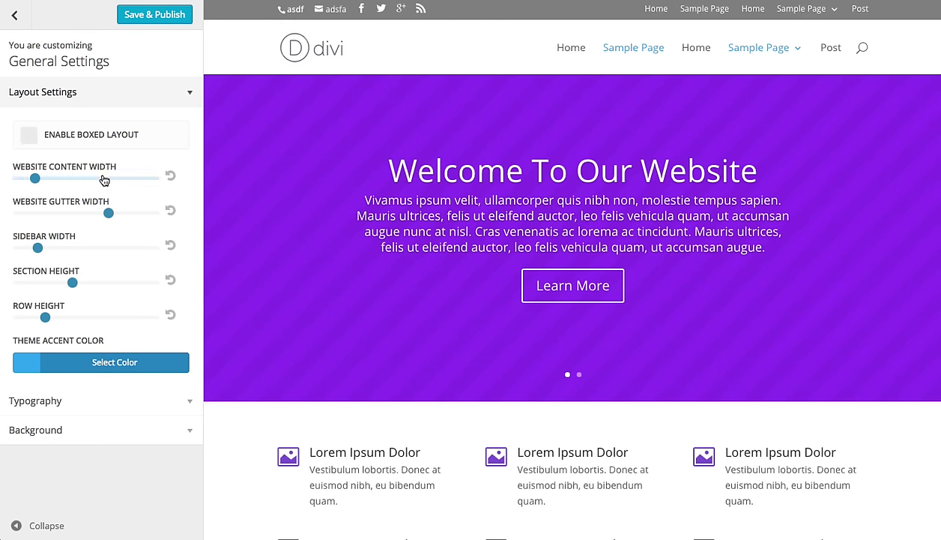
scroll(504, 262, "down", 3)
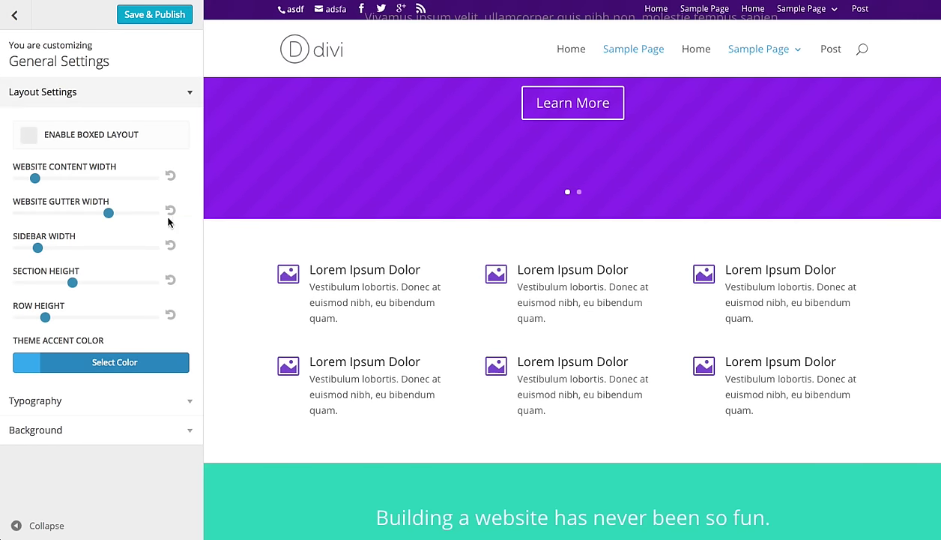
mouse_move(110, 213)
left_mouse_down()
mouse_move(1, 215)
mouse_move(133, 212)
mouse_move(94, 216)
left_mouse_up()
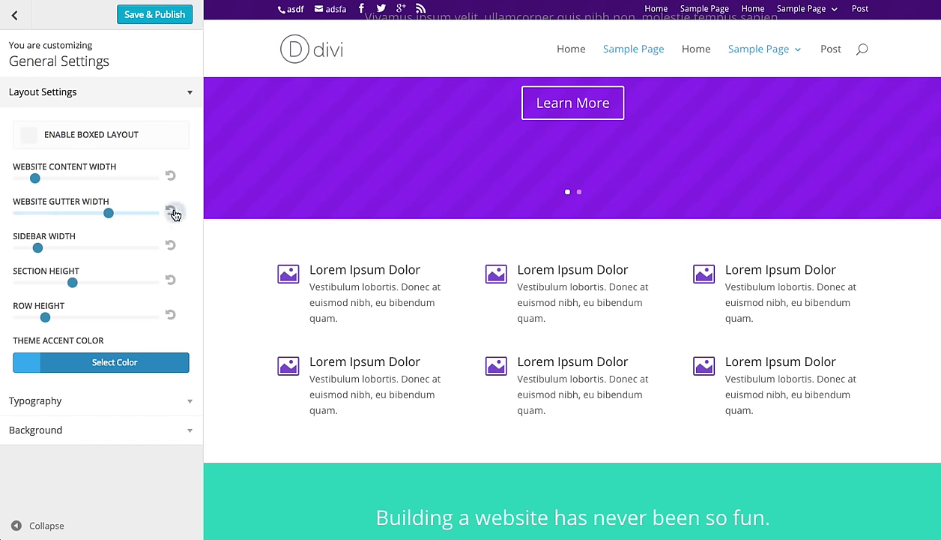
mouse_move(72, 282)
left_mouse_down()
mouse_move(110, 289)
mouse_move(73, 290)
left_mouse_up()
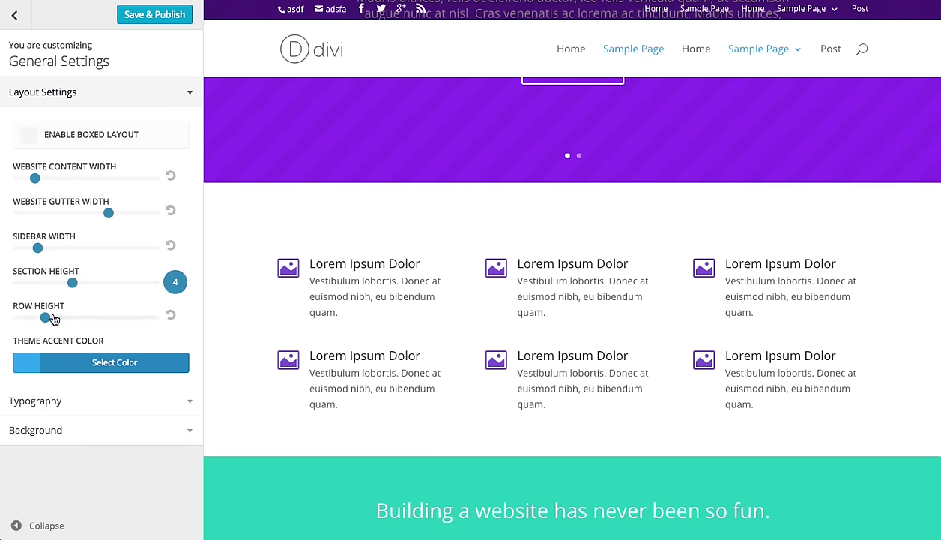
mouse_move(45, 319)
left_mouse_down()
mouse_move(34, 321)
mouse_move(99, 320)
mouse_move(62, 321)
left_mouse_up()
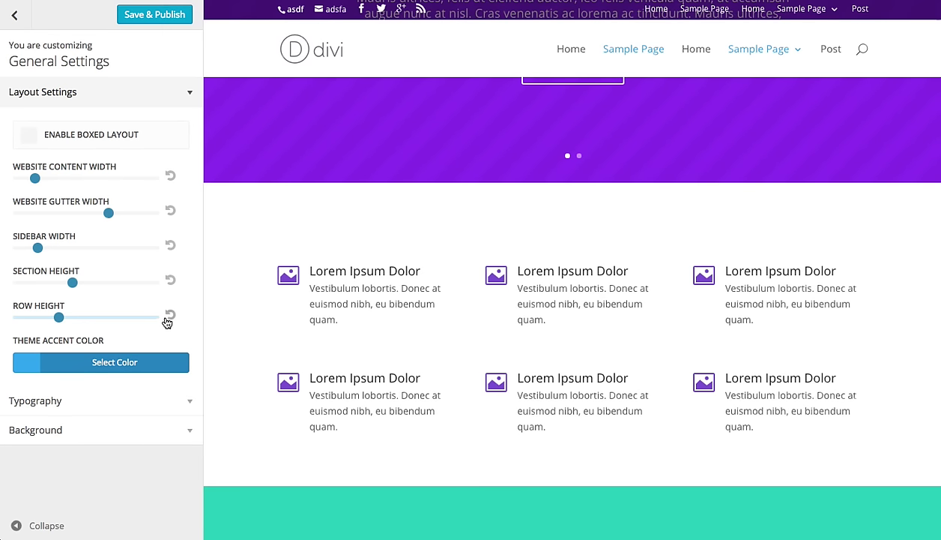
left_click(171, 316)
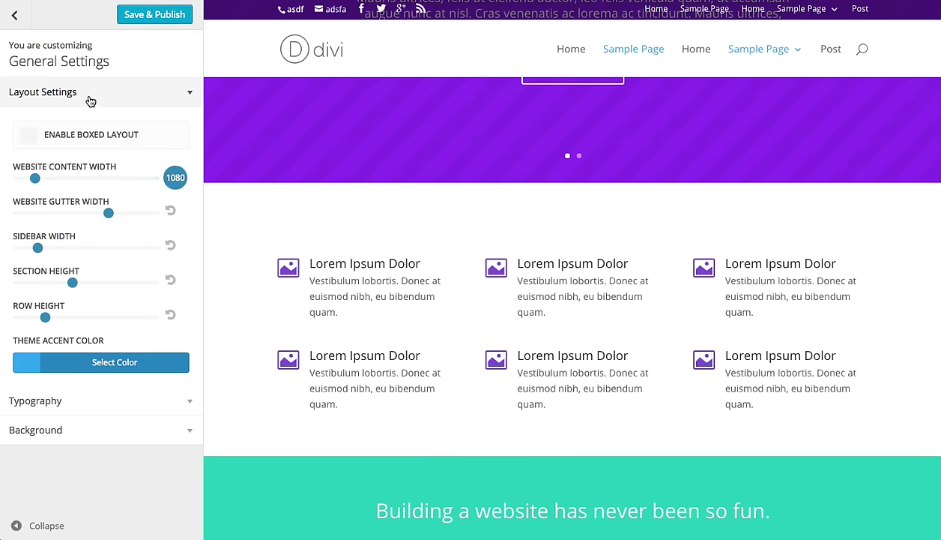
left_click(89, 98)
Try larger body text and tighter line height, then restore the defaults 14 and 1.7
left_click(60, 126)
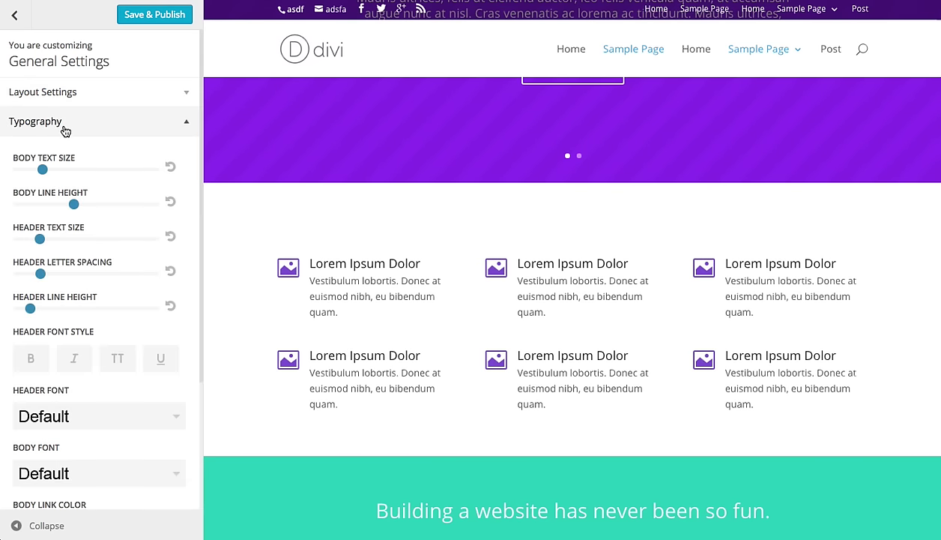
scroll(314, 254, "up", 5)
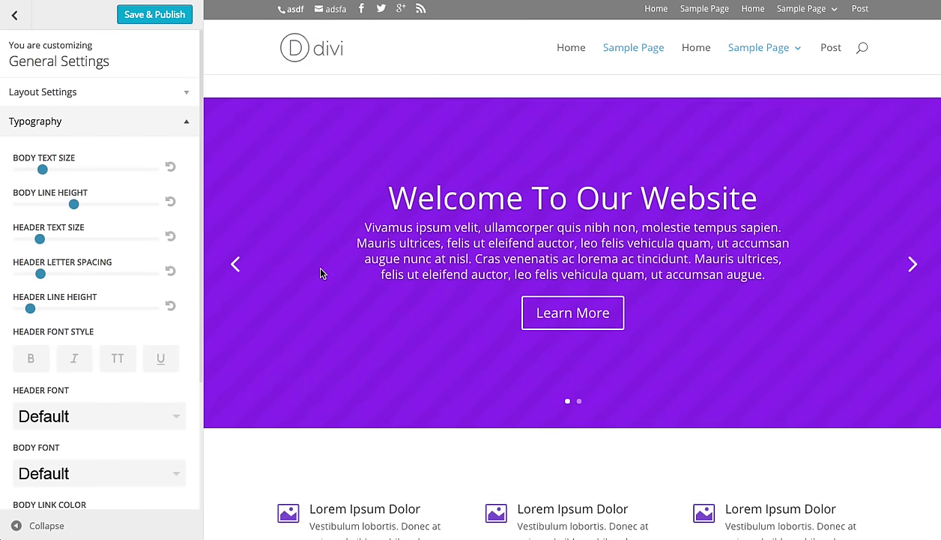
scroll(320, 273, "down", 1)
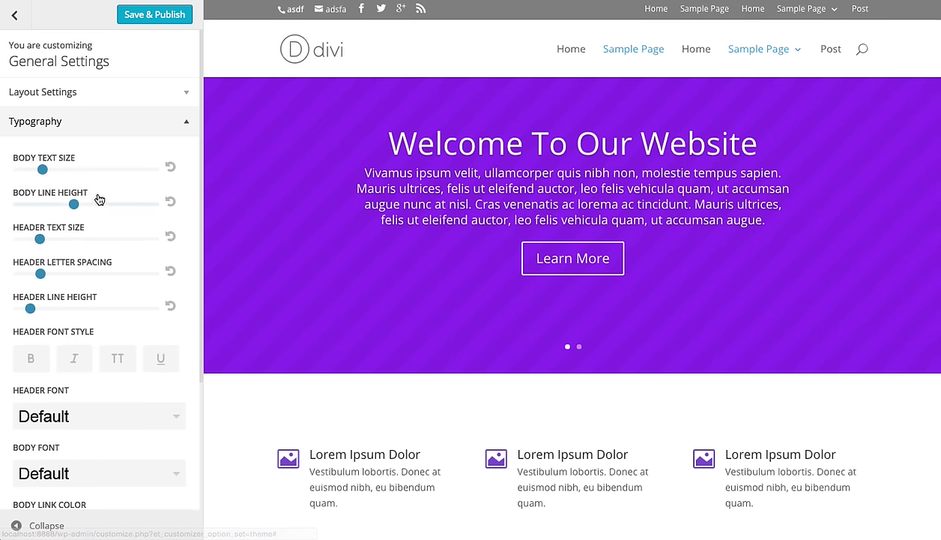
left_click_drag(42, 170, 86, 171)
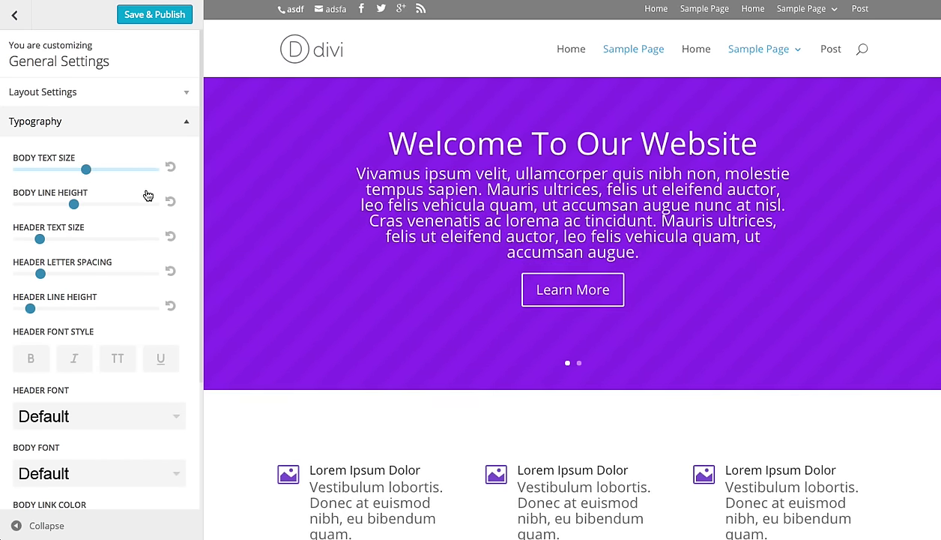
left_click(164, 174)
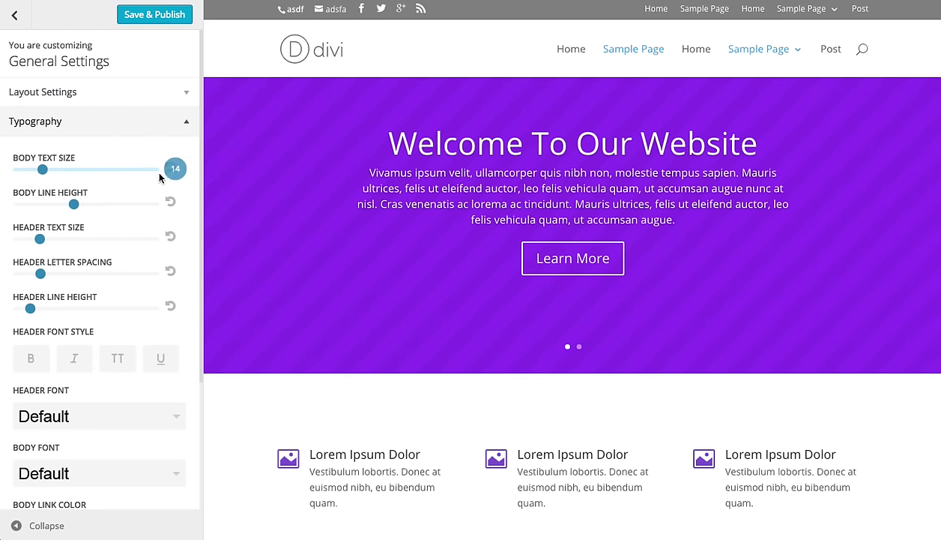
mouse_move(73, 205)
left_mouse_down()
mouse_move(97, 203)
mouse_move(73, 206)
left_mouse_up()
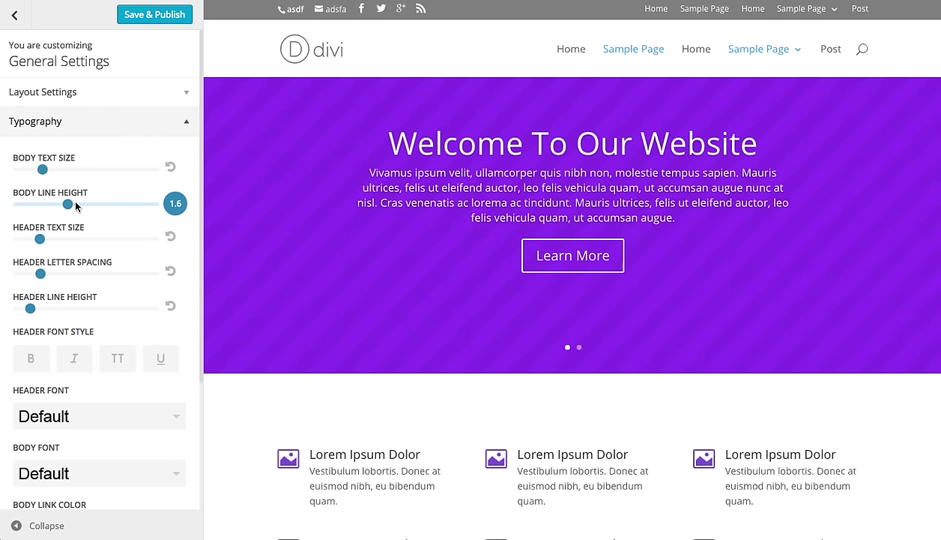
left_click(171, 202)
Test header size and spacing, reset them, and toggle the bold and uppercase heading buttons
left_click_drag(41, 240, 56, 238)
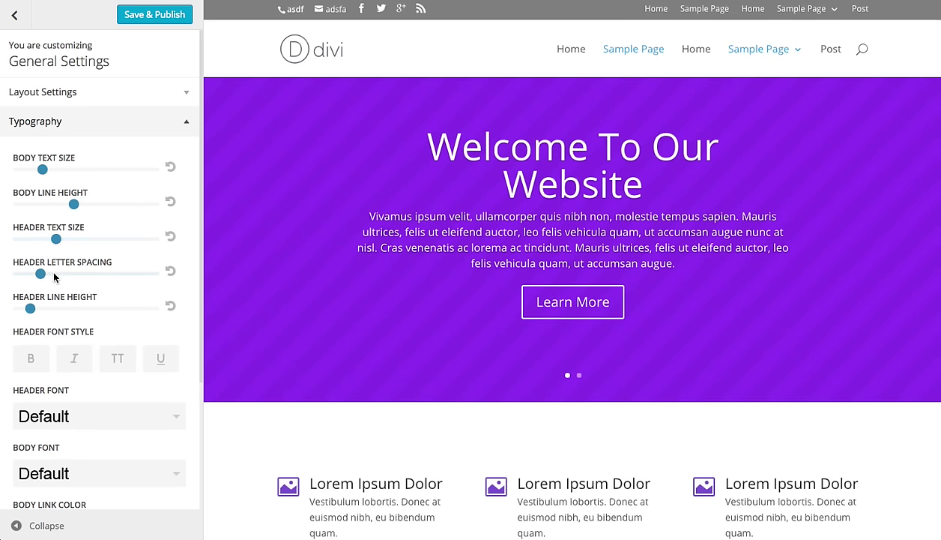
left_click_drag(41, 274, 97, 273)
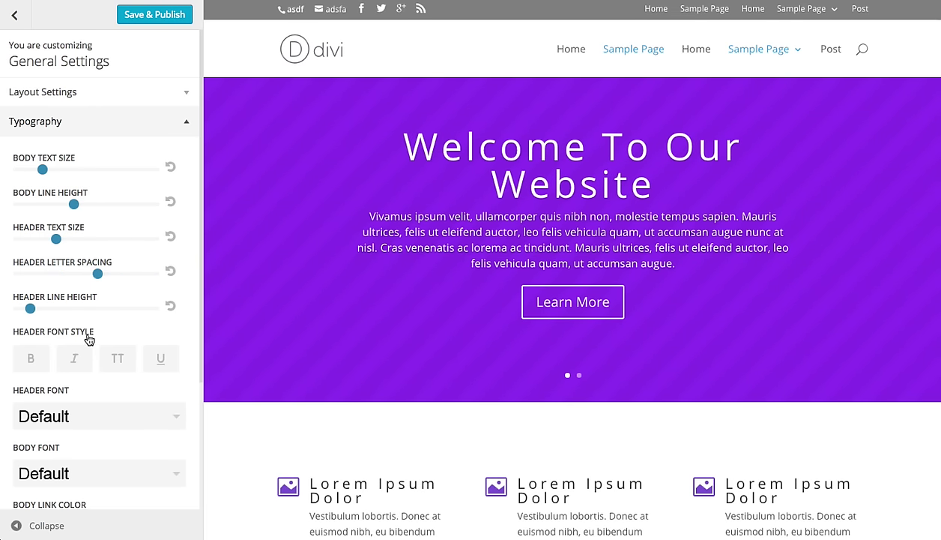
left_click(170, 237)
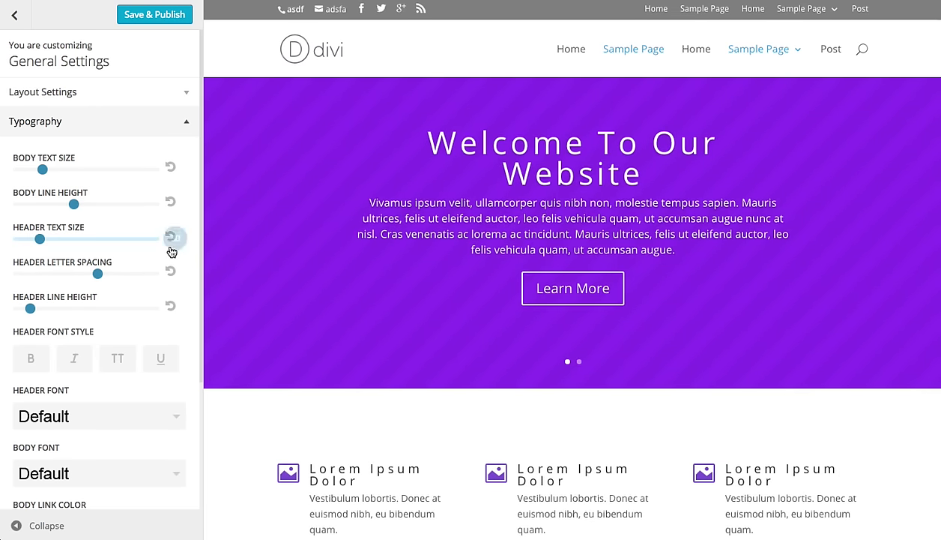
left_click(173, 306)
left_click(172, 272)
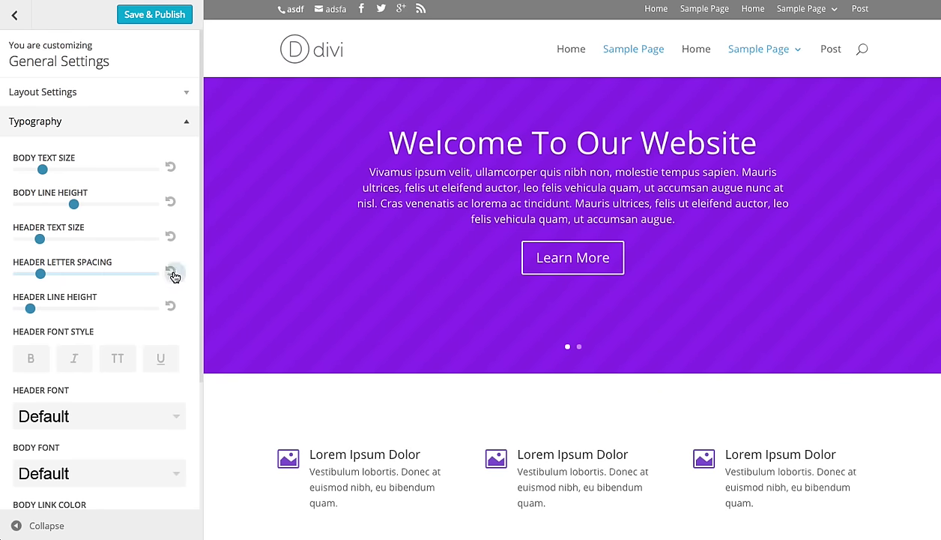
left_click(33, 358)
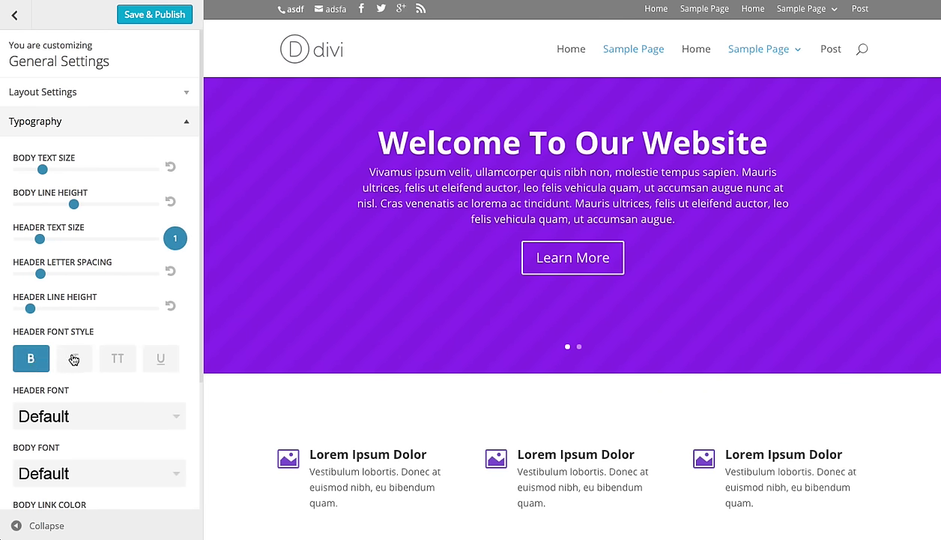
left_click(118, 360)
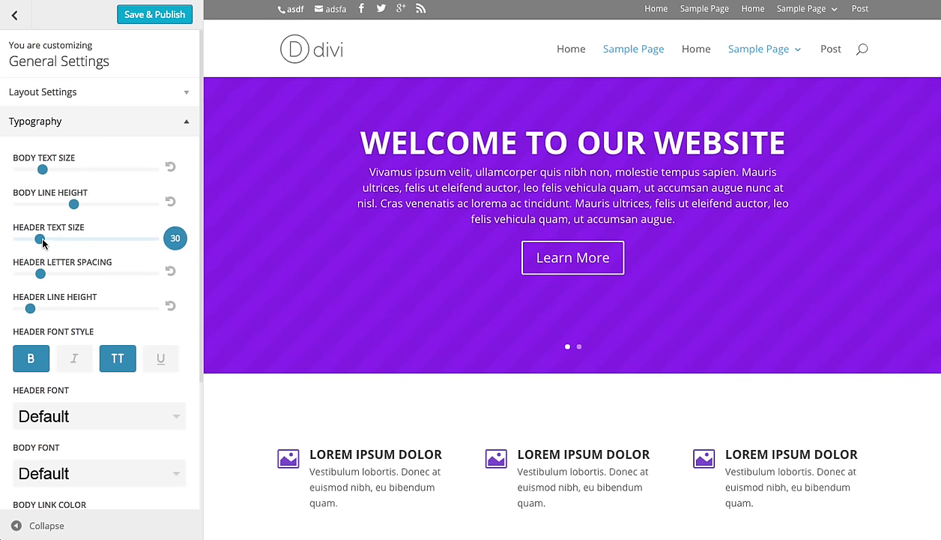
Set heading text size 26 and letter spacing 2, keeping the header font at Default
left_click_drag(40, 239, 27, 239)
left_click_drag(41, 275, 63, 274)
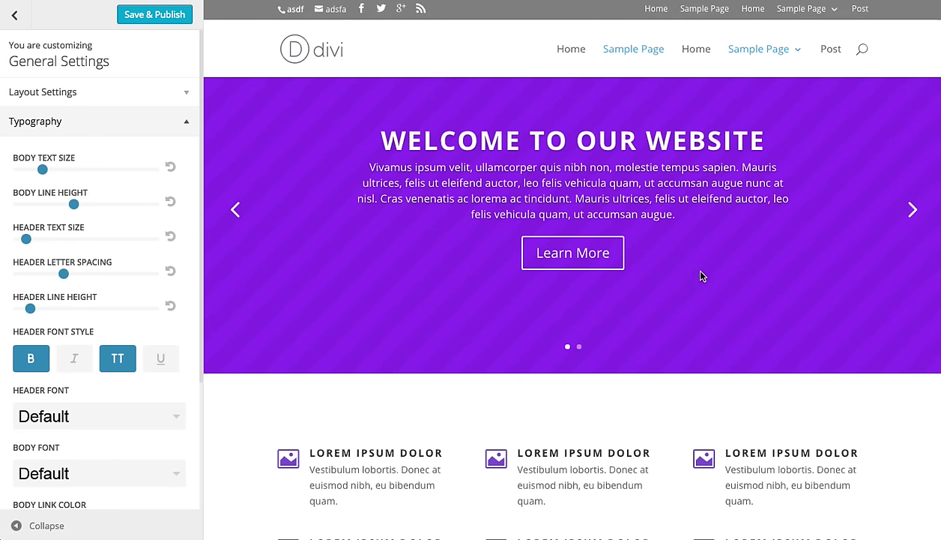
scroll(86, 300, "down", 4)
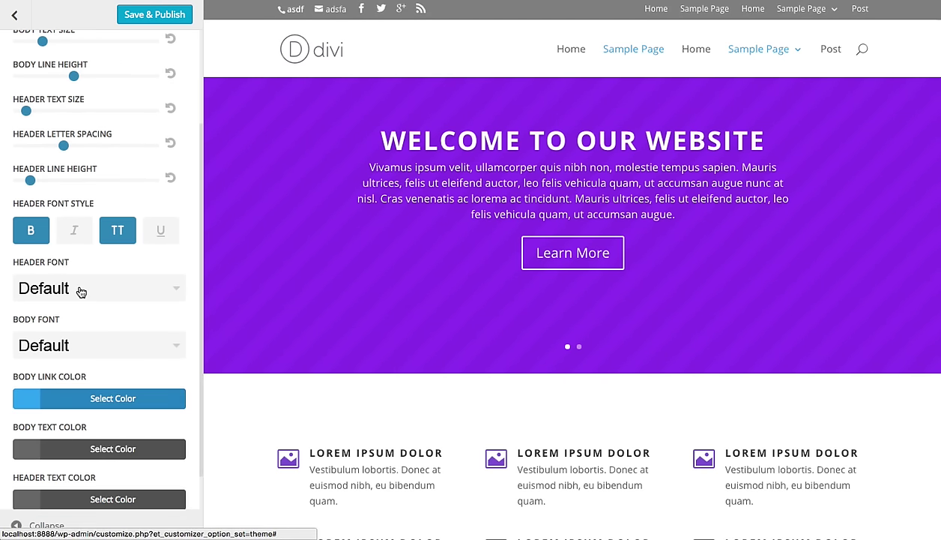
left_click(81, 292)
scroll(97, 313, "down", 4)
scroll(94, 313, "up", 6)
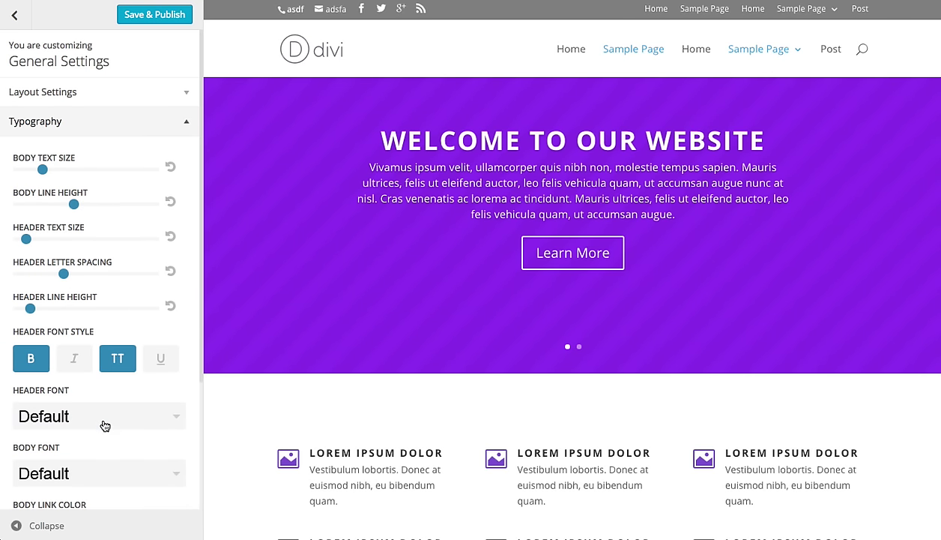
left_click(105, 426)
scroll(127, 360, "down", 5)
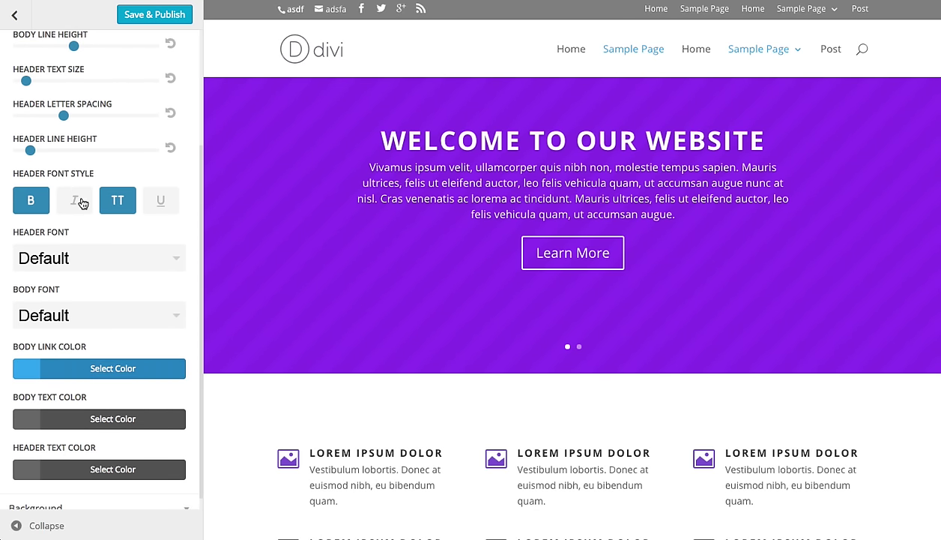
scroll(59, 122, "up", 6)
left_click(46, 122)
left_click(54, 150)
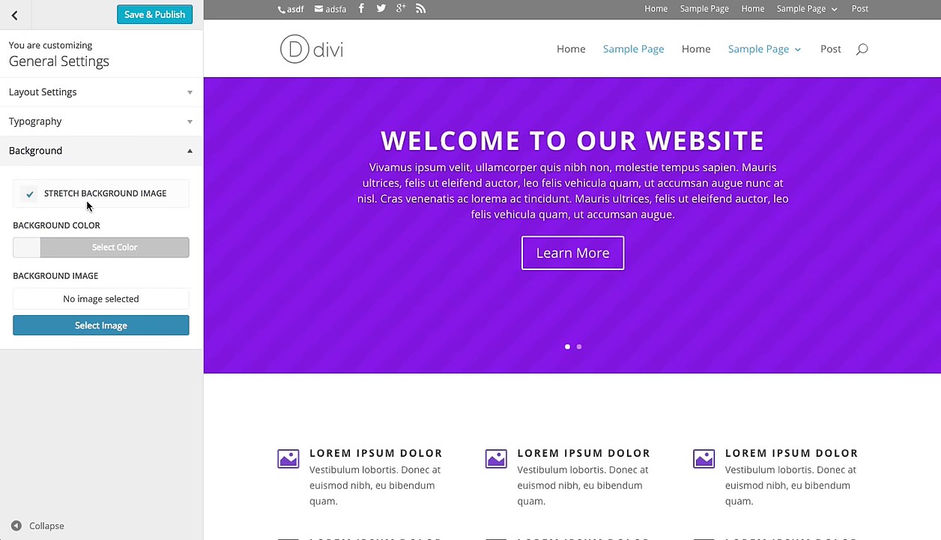
Collapse Background, return to the top-level section list, and enter Header & Navigation
left_click(71, 151)
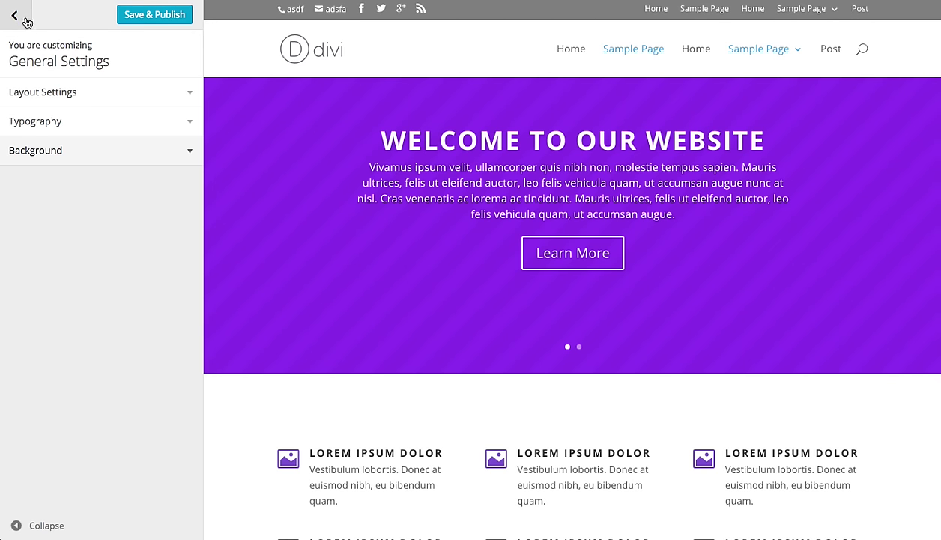
left_click(15, 21)
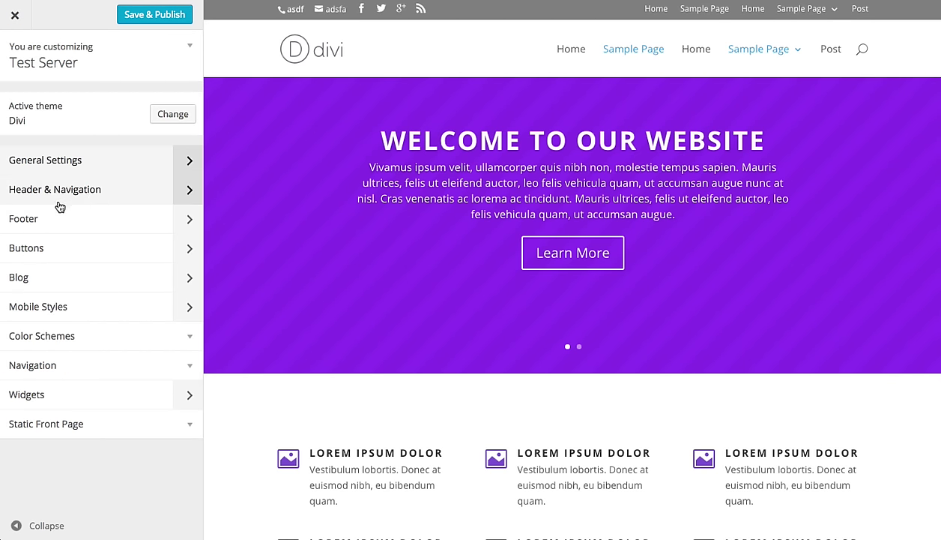
left_click(50, 195)
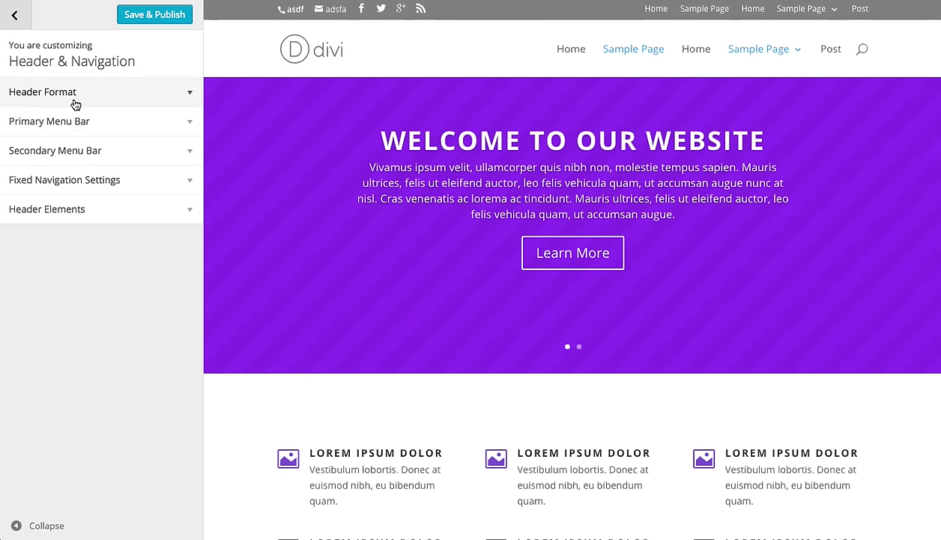
Preview Centered and Centered Inline Logo header styles, then revert to Default with vertical navigation off
left_click(87, 100)
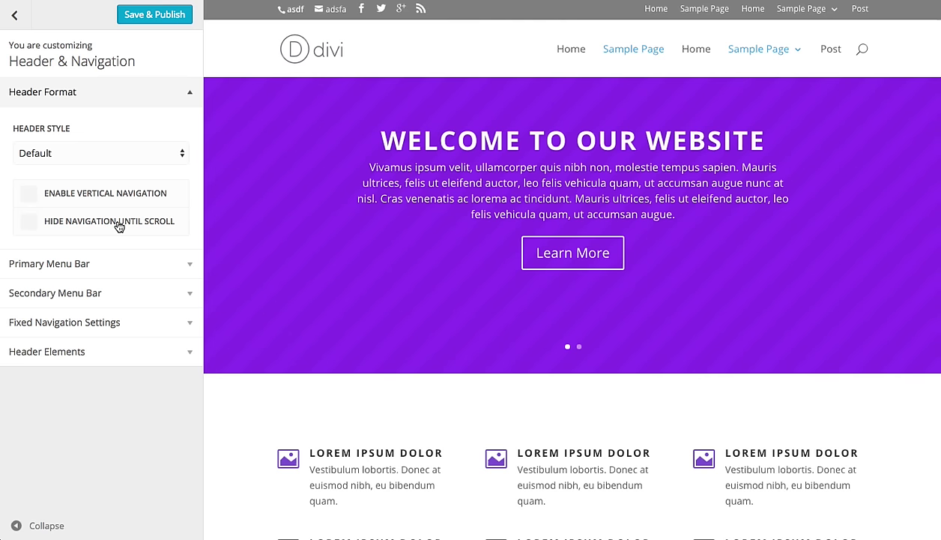
left_click(103, 154)
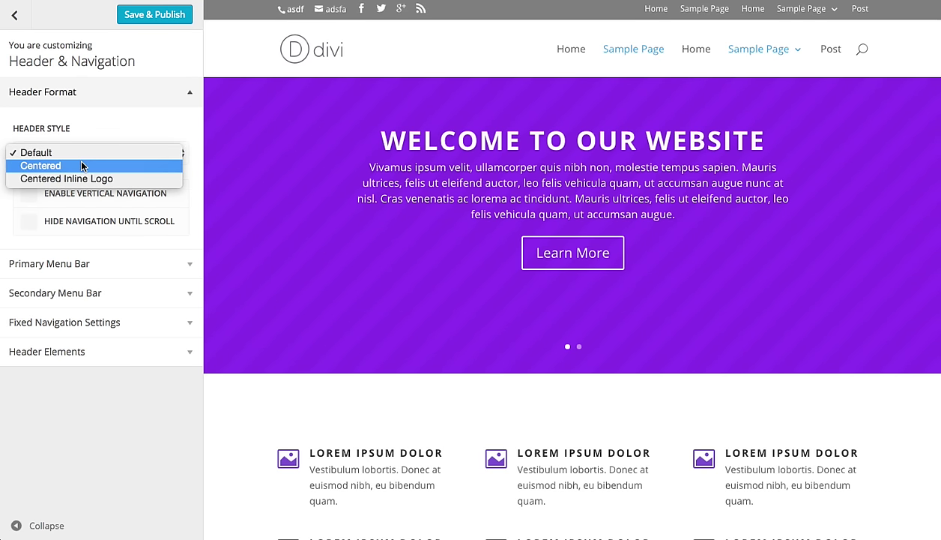
left_click(82, 167)
left_click(122, 157)
left_click(116, 168)
left_click(113, 154)
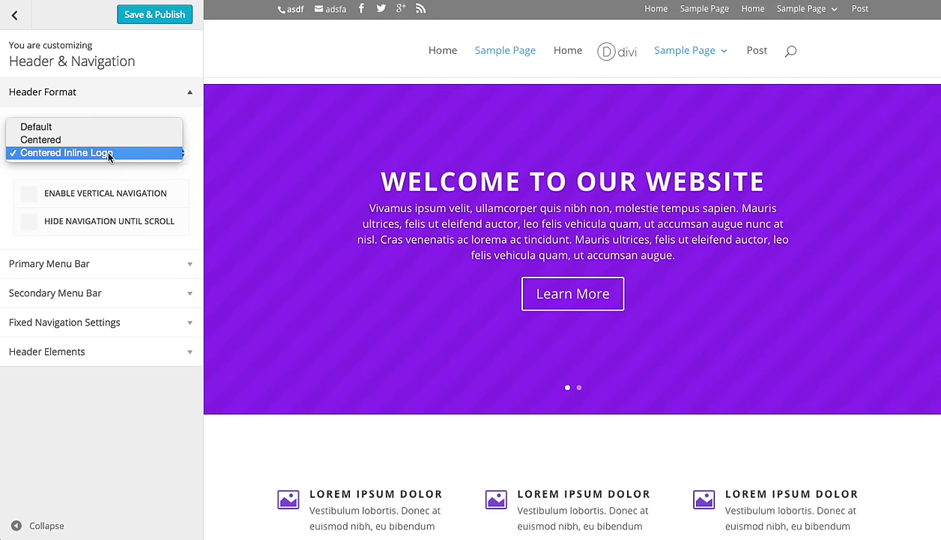
left_click(90, 123)
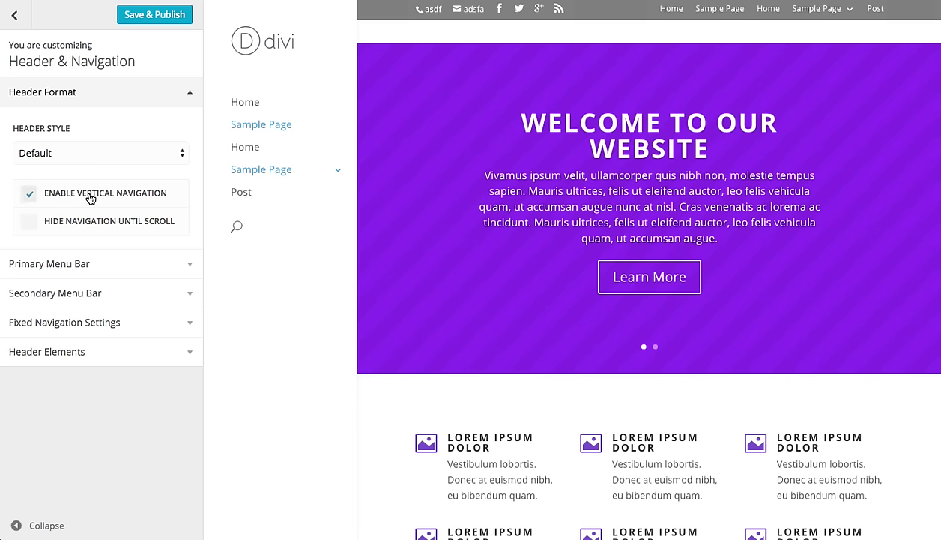
left_click(95, 193)
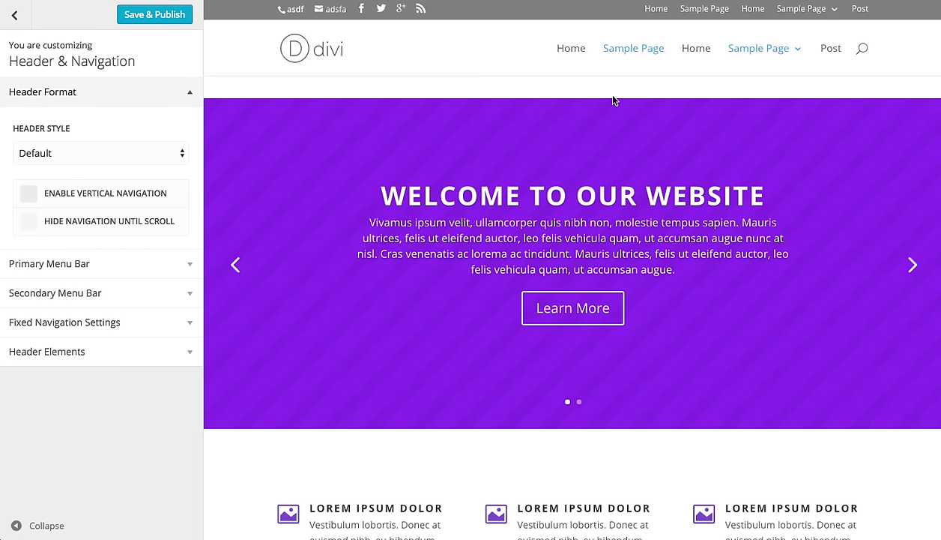
scroll(615, 105, "down", 2)
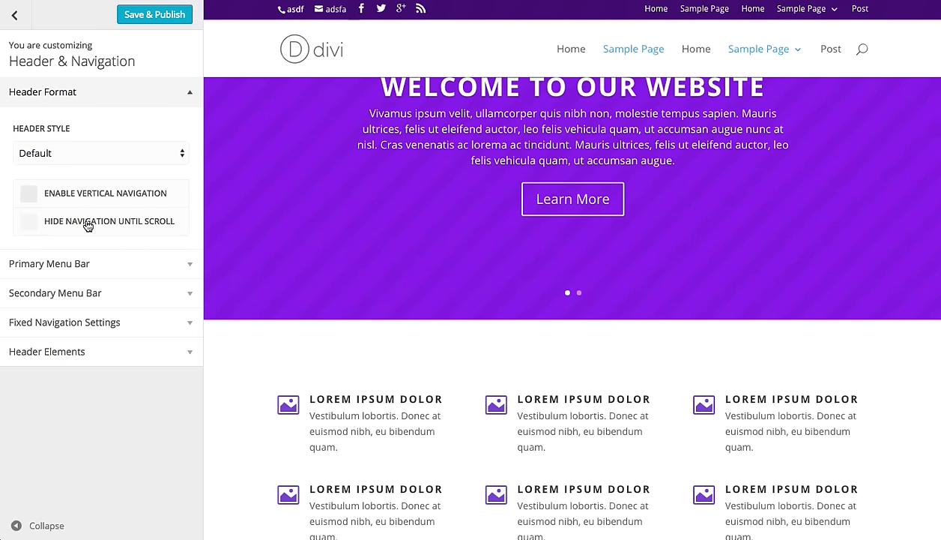
Make the primary menu text bold and uppercase with letter spacing 1
left_click(85, 265)
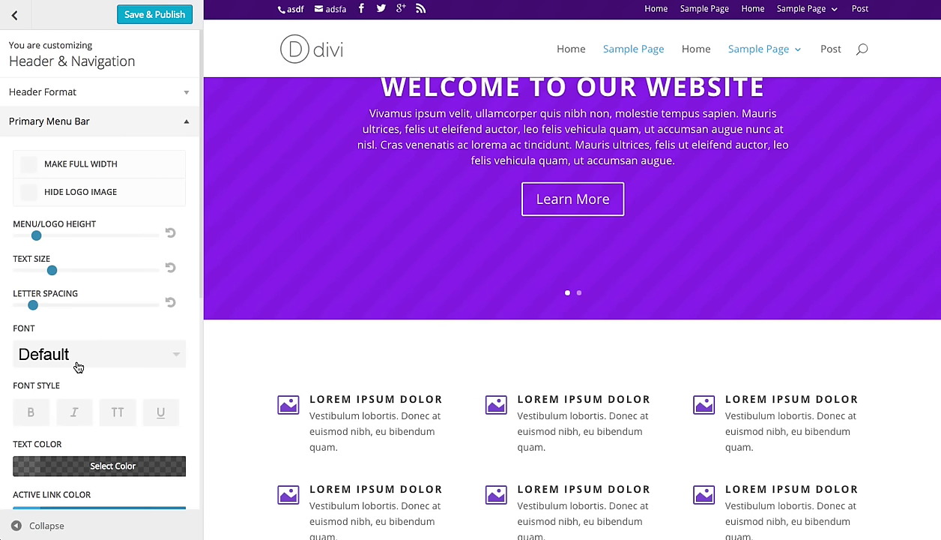
left_click(39, 408)
left_click(117, 411)
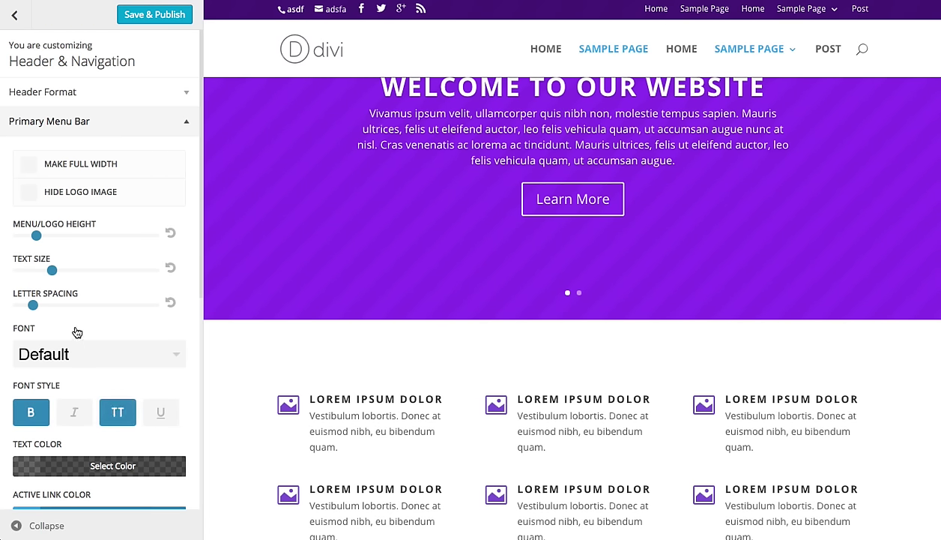
left_click_drag(36, 304, 54, 308)
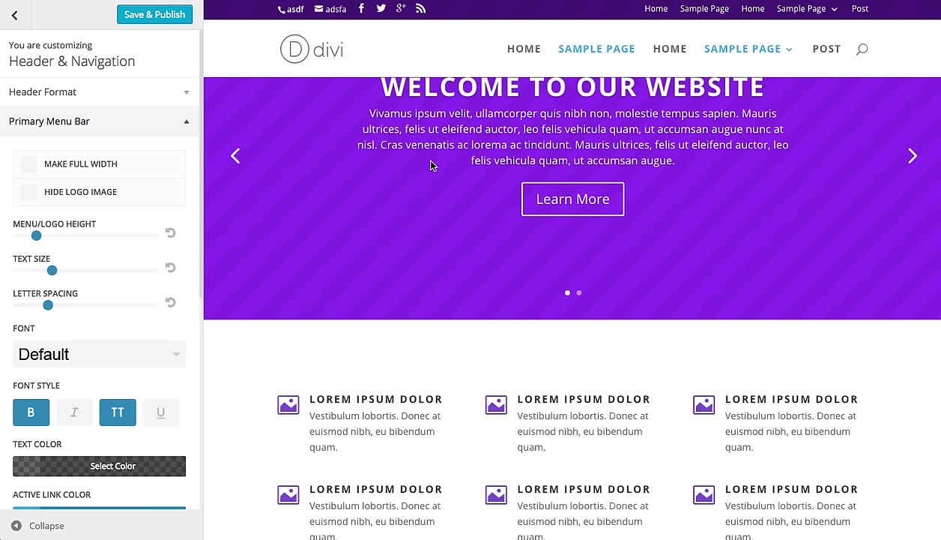
scroll(108, 197, "down", 3)
scroll(110, 198, "down", 2)
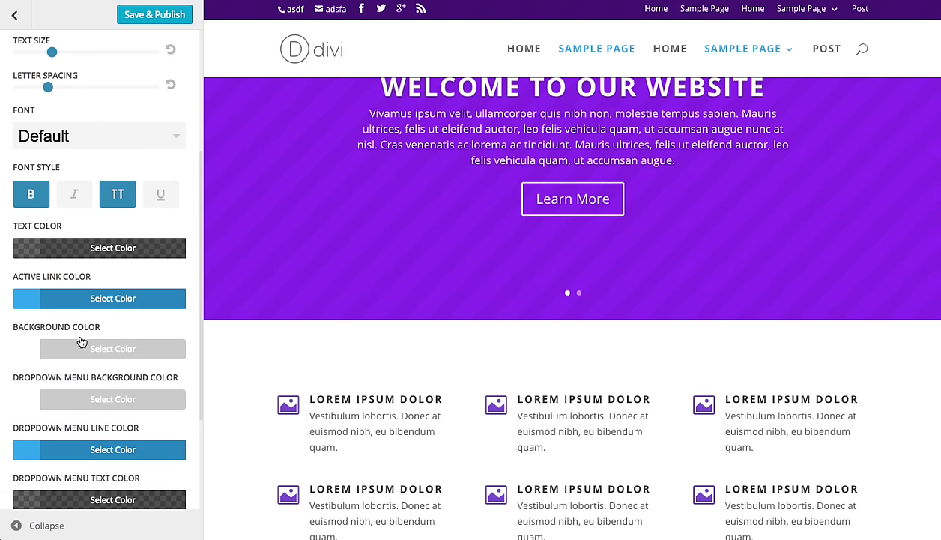
Give the menu bar a purple background with white active links and fully opaque white text
left_click(82, 348)
scroll(124, 402, "down", 2)
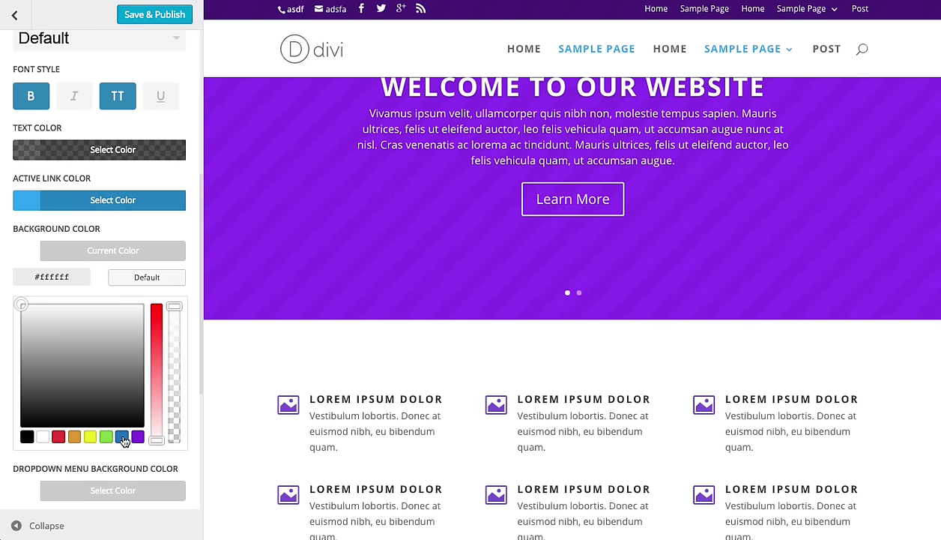
left_click(138, 437)
left_click(116, 253)
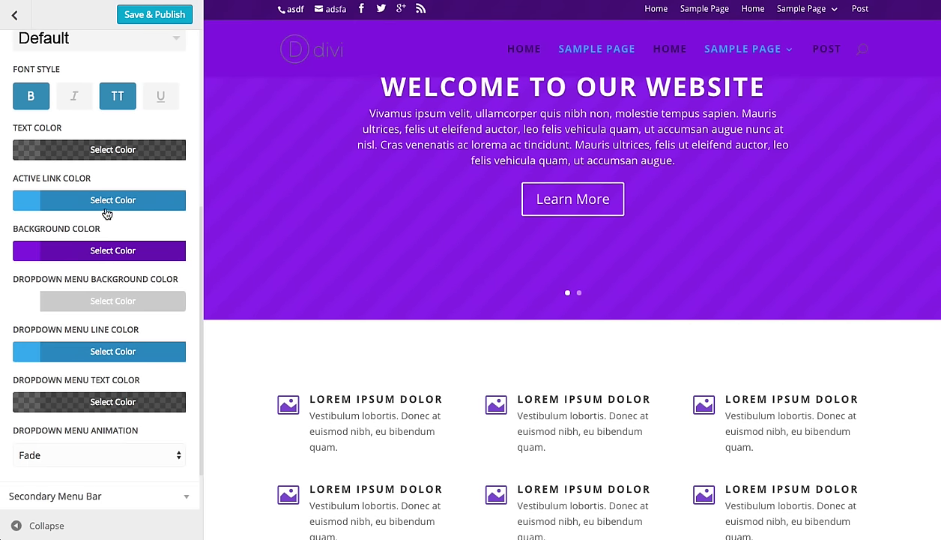
left_click(106, 202)
left_click(43, 385)
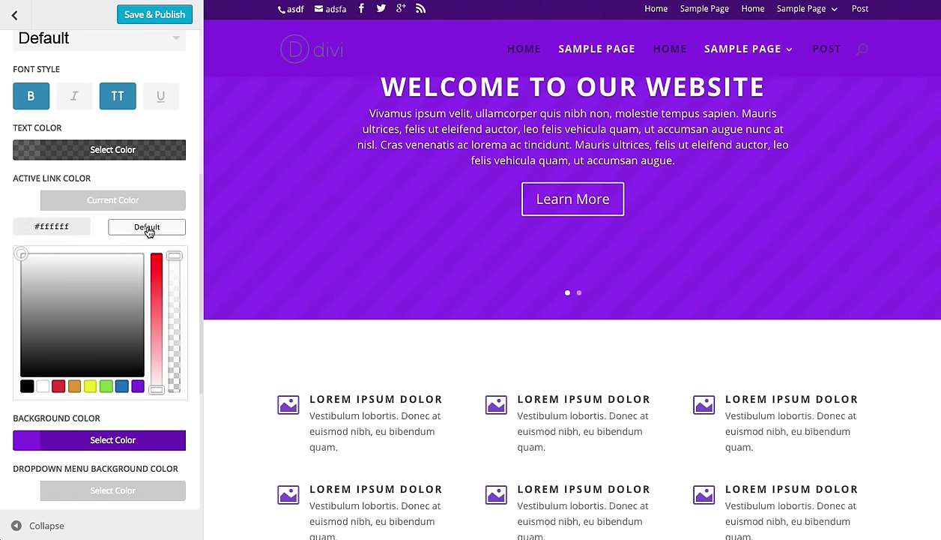
left_click(133, 205)
left_click(124, 153)
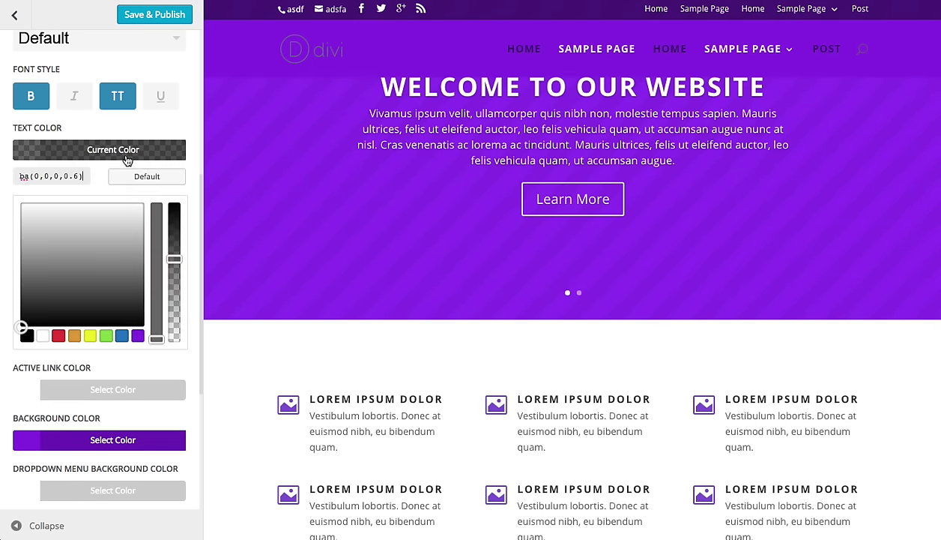
left_click(41, 336)
left_click_drag(171, 253, 175, 189)
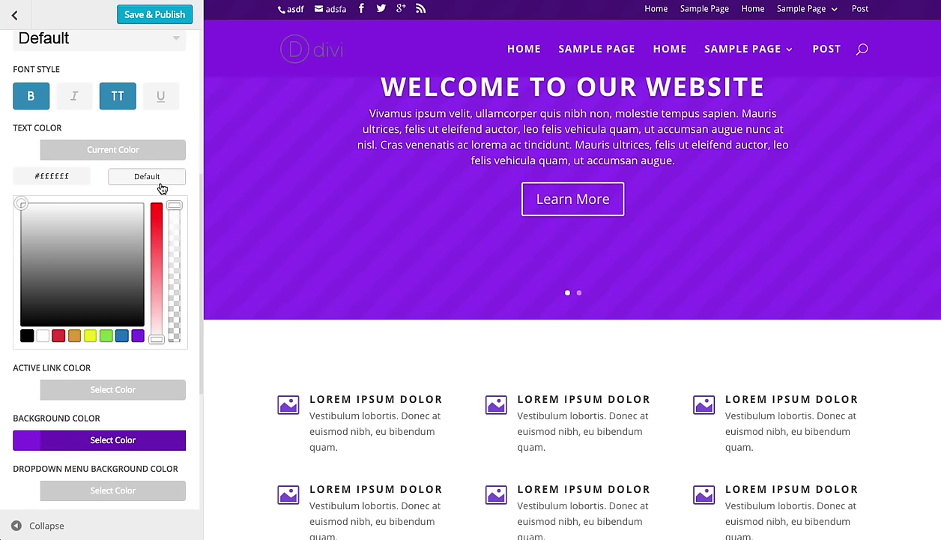
left_click(140, 155)
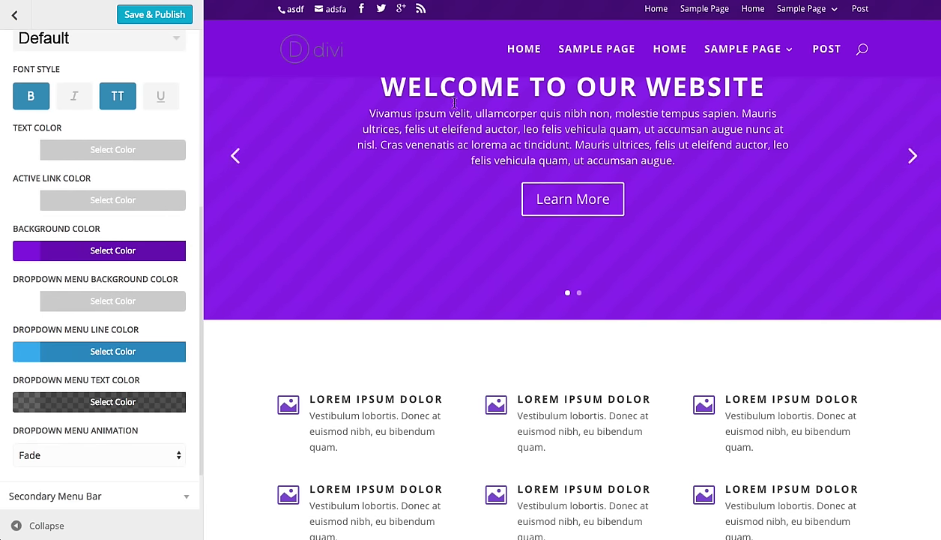
scroll(120, 113, "up", 4)
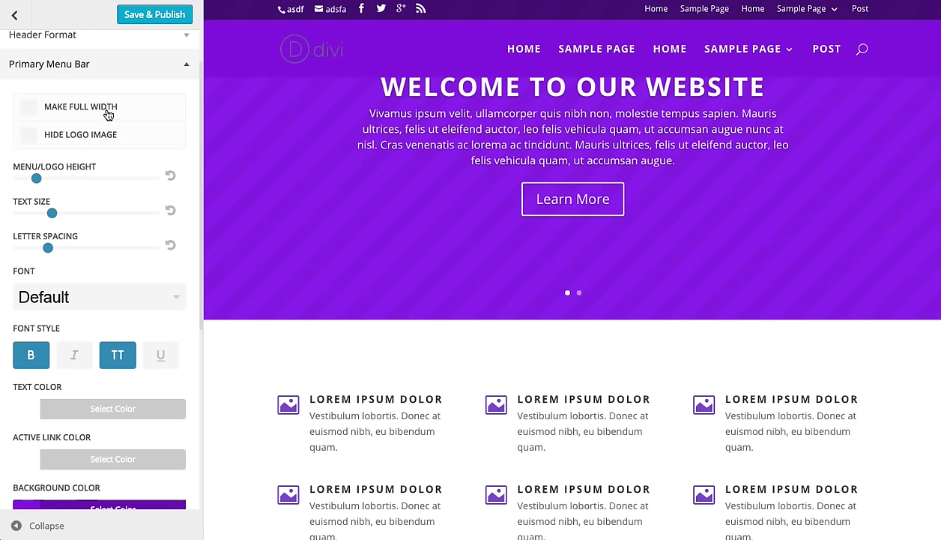
left_click(92, 65)
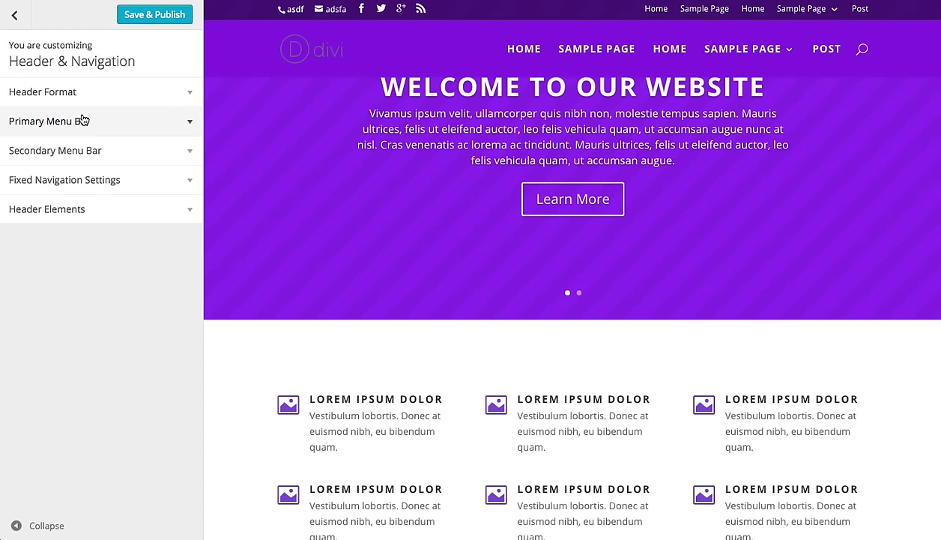
Raise the secondary menu bar's letter spacing to 1, then collapse that section
left_click(90, 154)
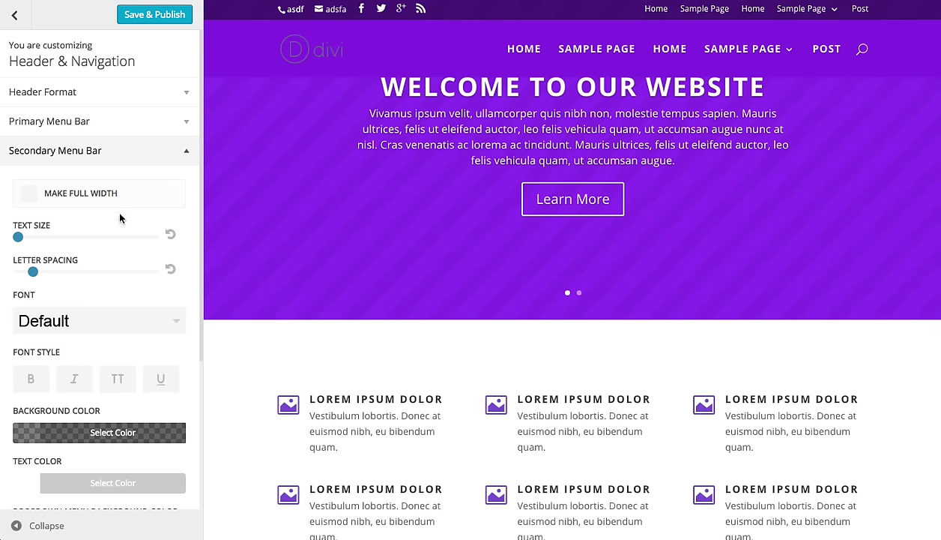
left_click(18, 237)
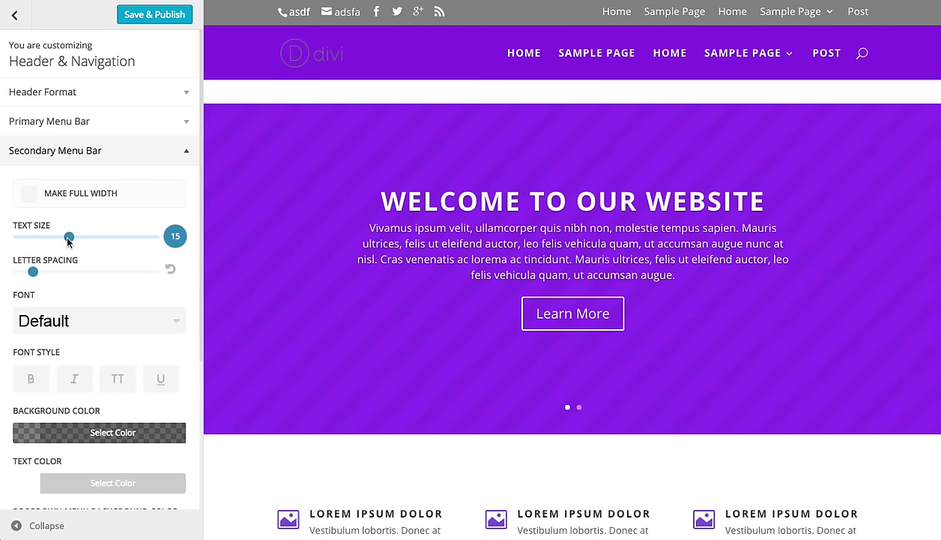
scroll(390, 186, "down", 3)
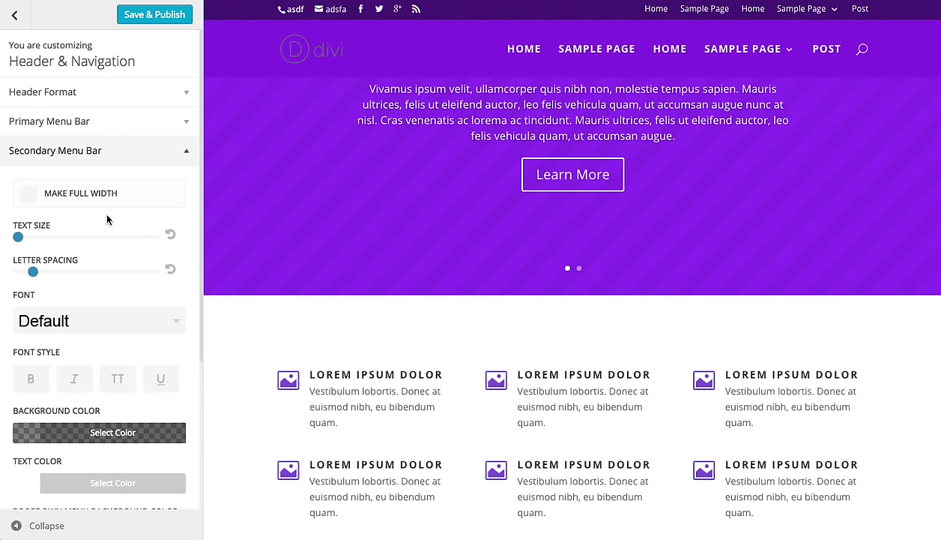
mouse_move(39, 278)
left_mouse_down()
mouse_move(75, 273)
mouse_move(48, 273)
left_mouse_up()
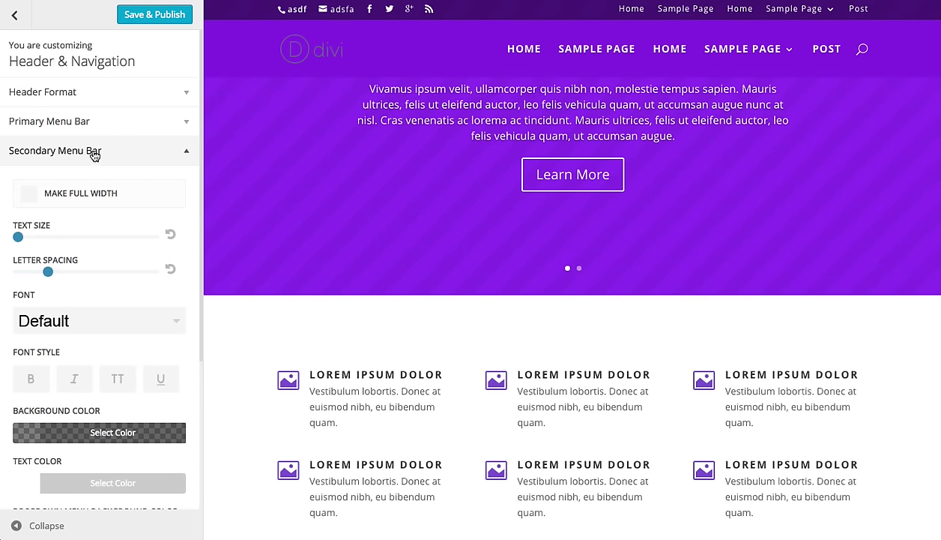
left_click(93, 153)
Drag Fixed Menu/Logo Height down to 30 and scroll the preview to check the fixed header
left_click(93, 180)
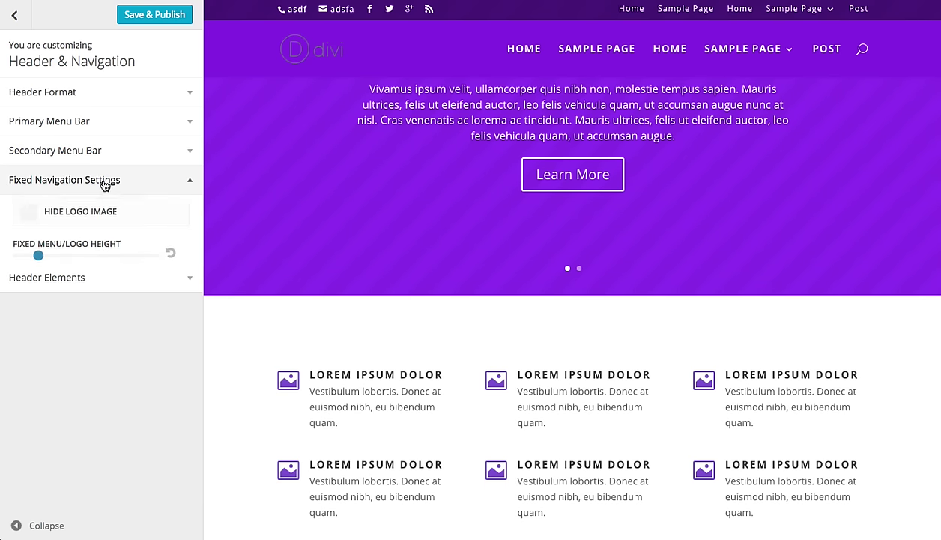
scroll(398, 213, "down", 3)
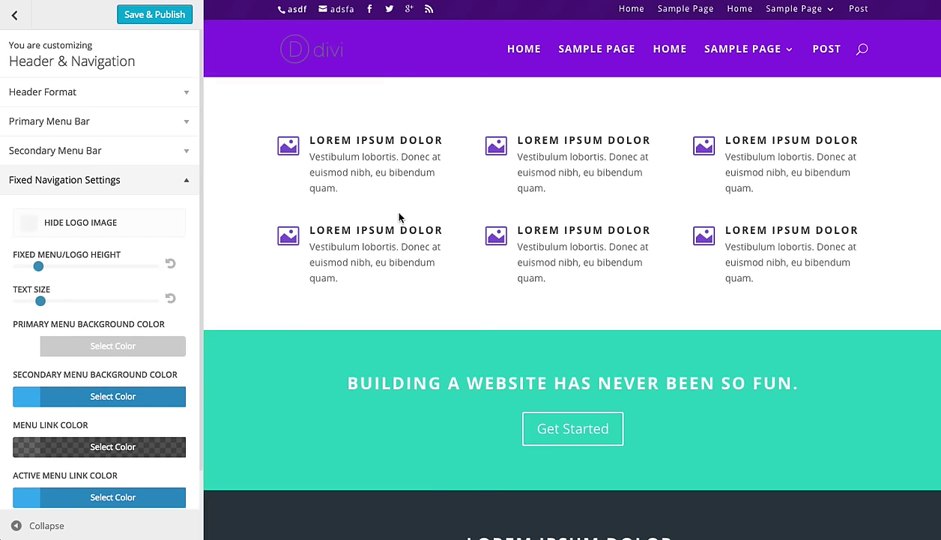
scroll(400, 225, "up", 2)
scroll(400, 231, "up", 3)
scroll(399, 235, "down", 5)
scroll(400, 235, "up", 2)
scroll(400, 235, "down", 1)
scroll(399, 235, "up", 1)
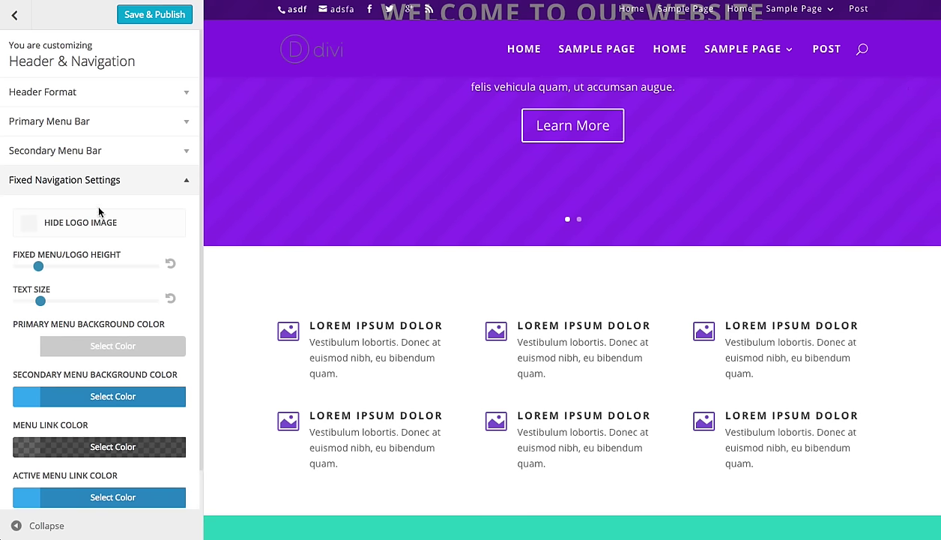
left_click_drag(40, 269, 17, 270)
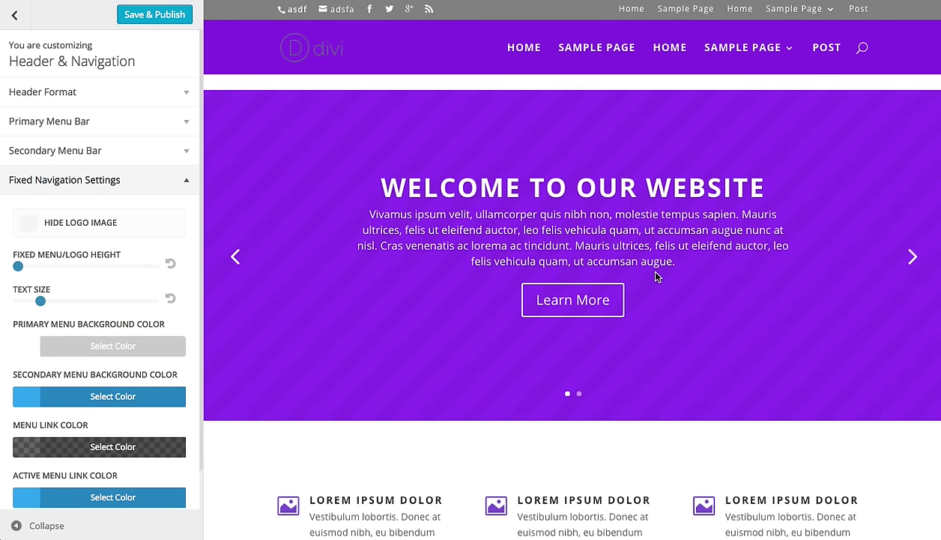
scroll(635, 270, "down", 3)
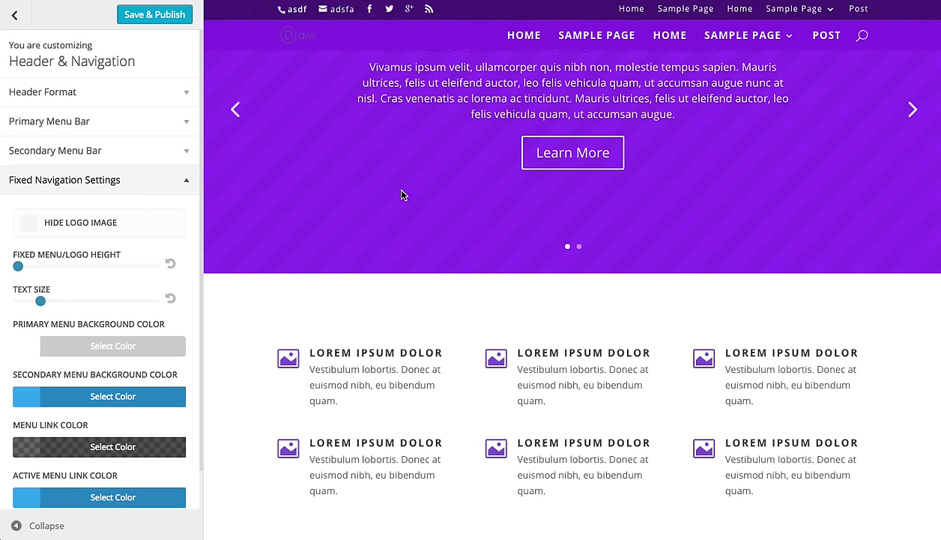
scroll(337, 238, "down", 5)
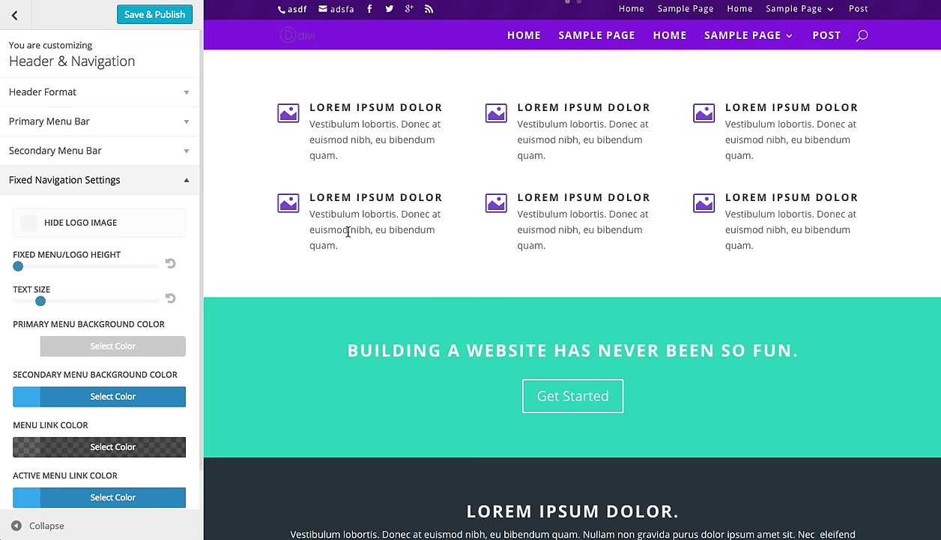
scroll(354, 240, "down", 1)
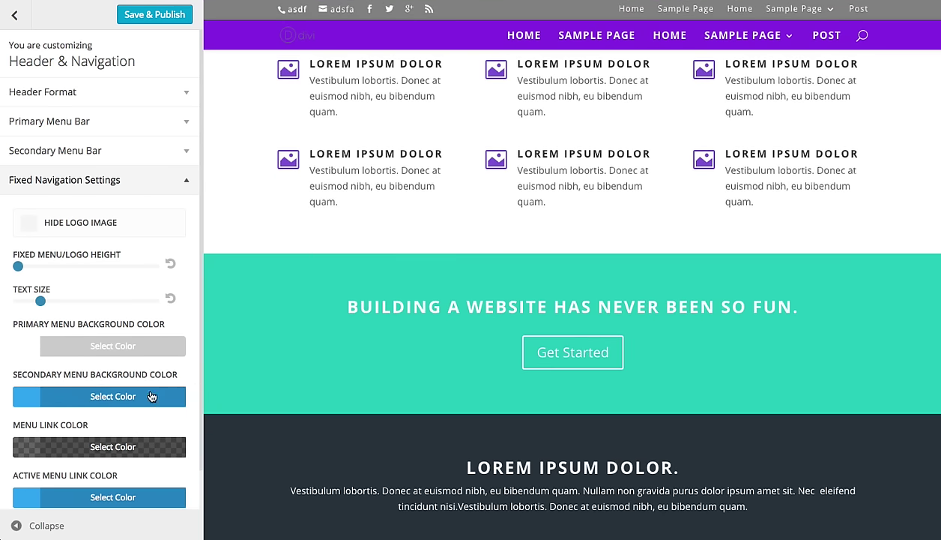
scroll(122, 375, "down", 1)
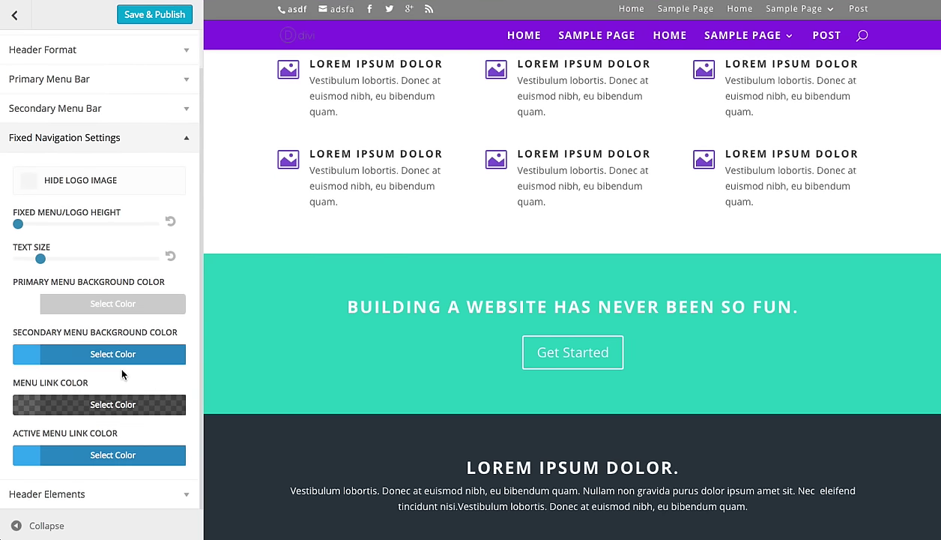
Give the fixed menu a semi-transparent #1e73be blue background and a height of 95
left_click(119, 310)
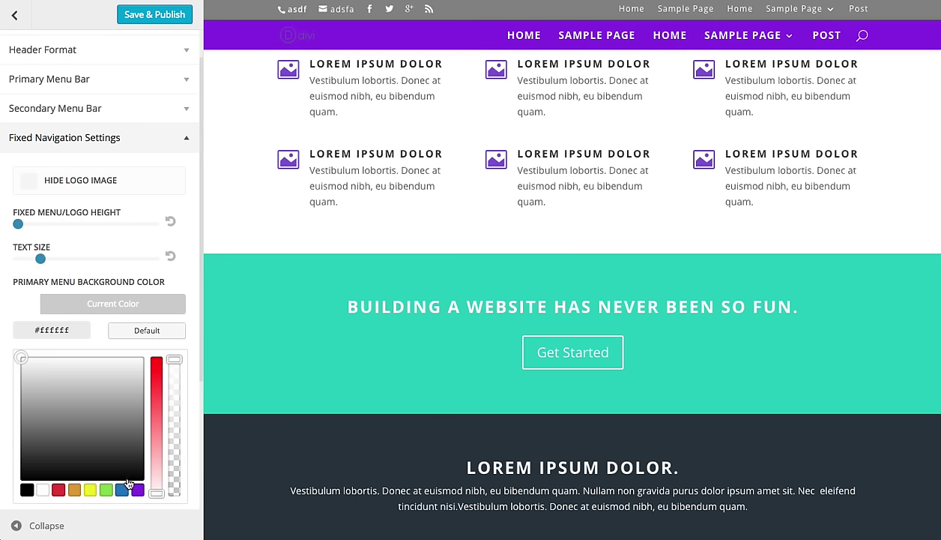
left_click(123, 487)
left_click(119, 304)
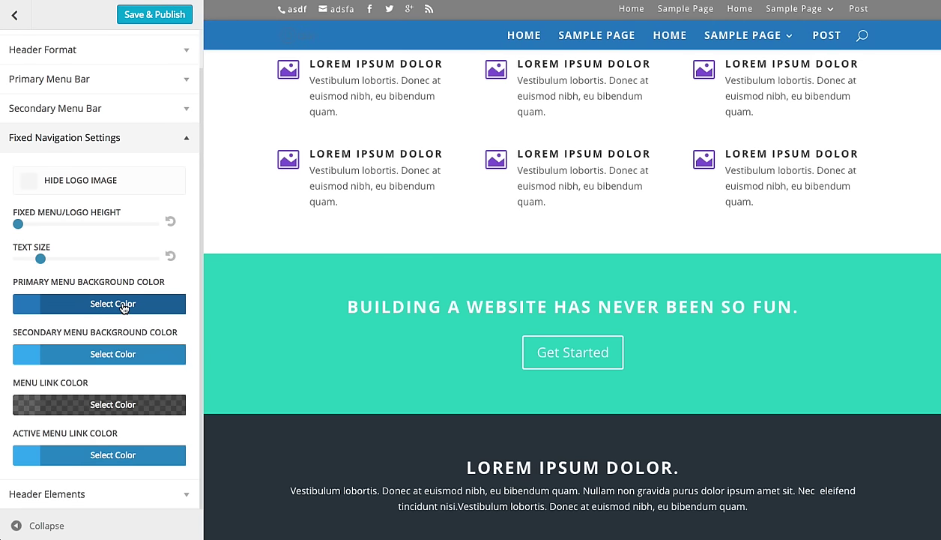
left_click_drag(19, 224, 51, 224)
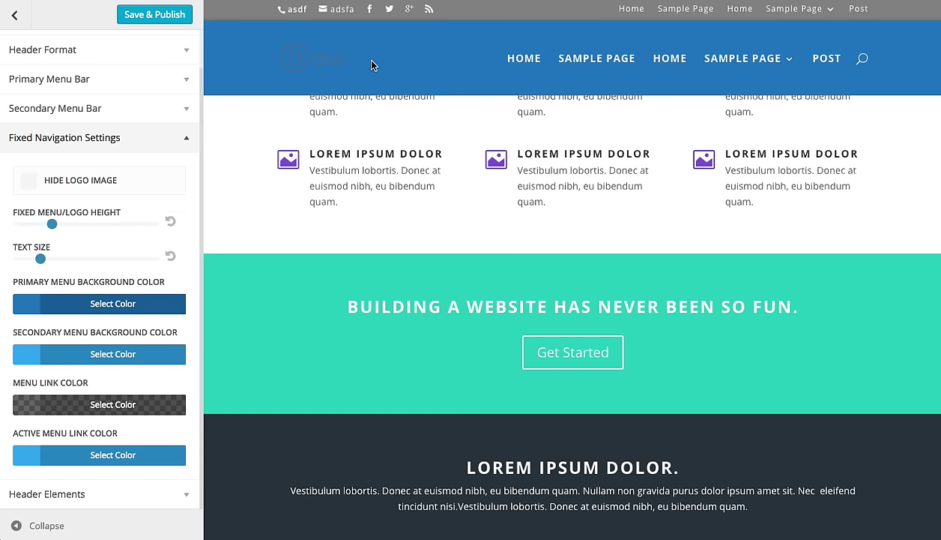
left_click(114, 306)
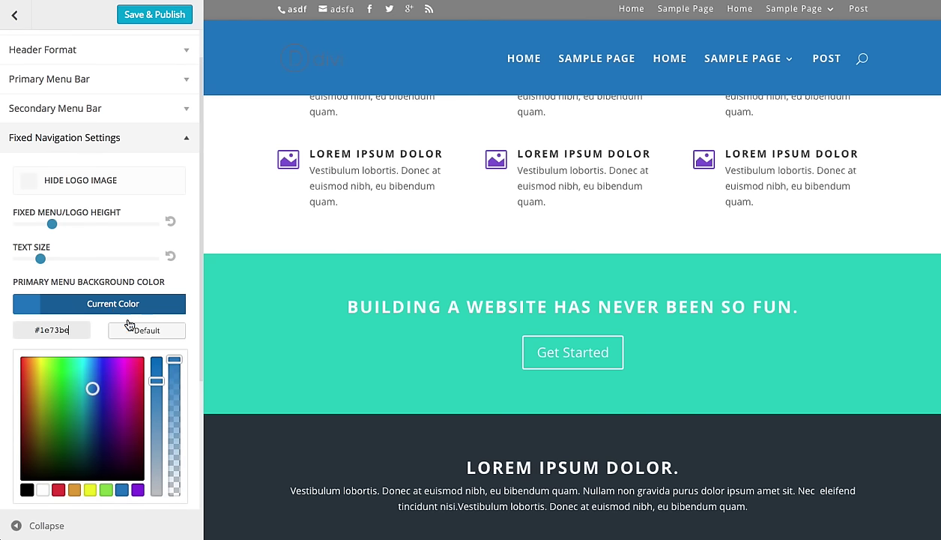
left_click_drag(174, 360, 174, 419)
scroll(379, 218, "down", 4)
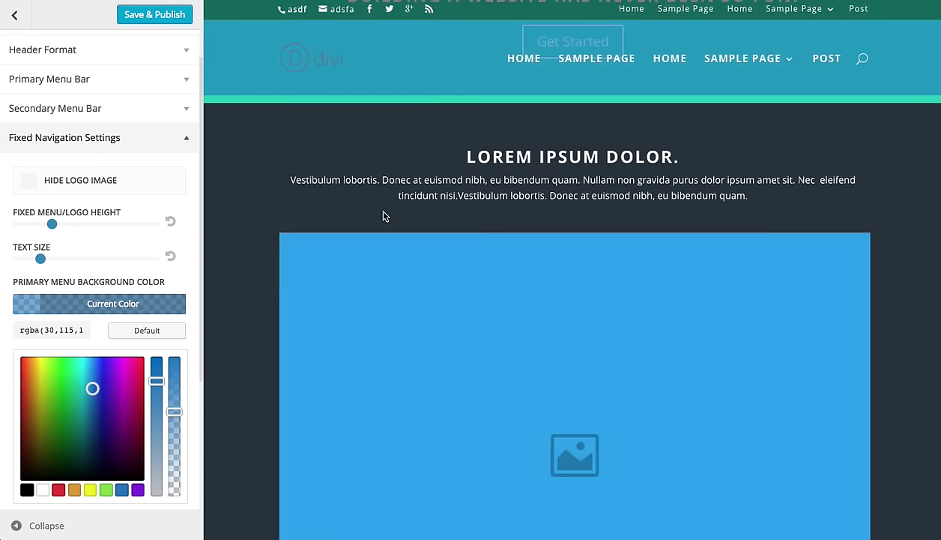
scroll(382, 215, "up", 5)
scroll(382, 217, "down", 1)
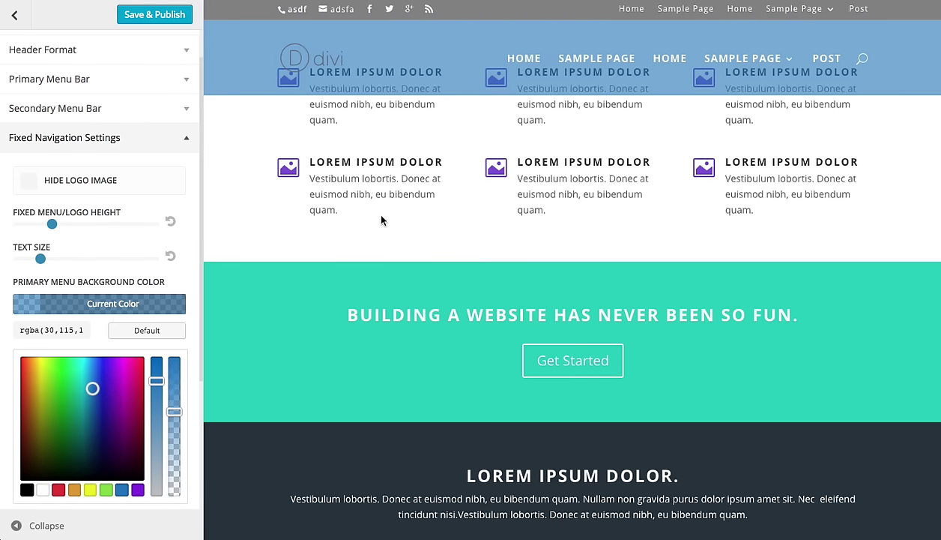
left_click(102, 141)
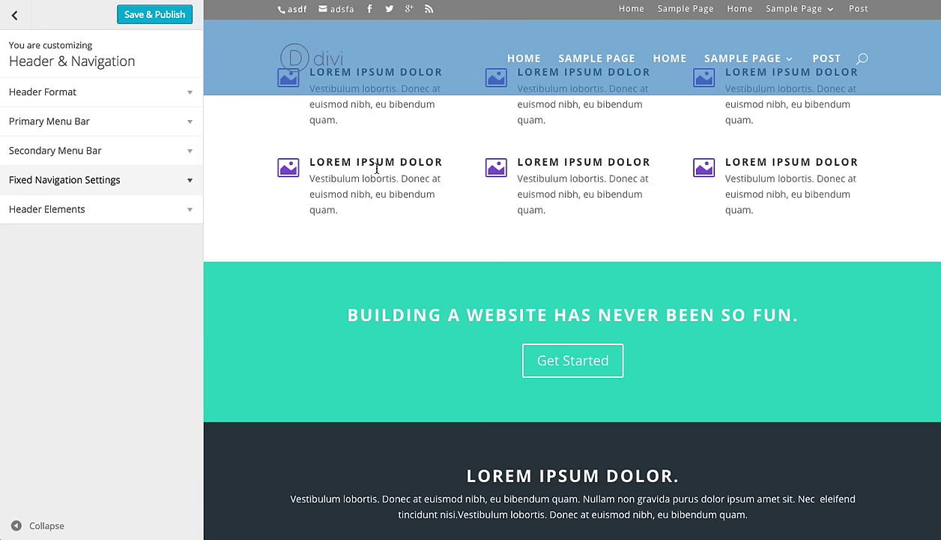
Expand Header Elements and select the existing phone number and email field values
left_click(84, 209)
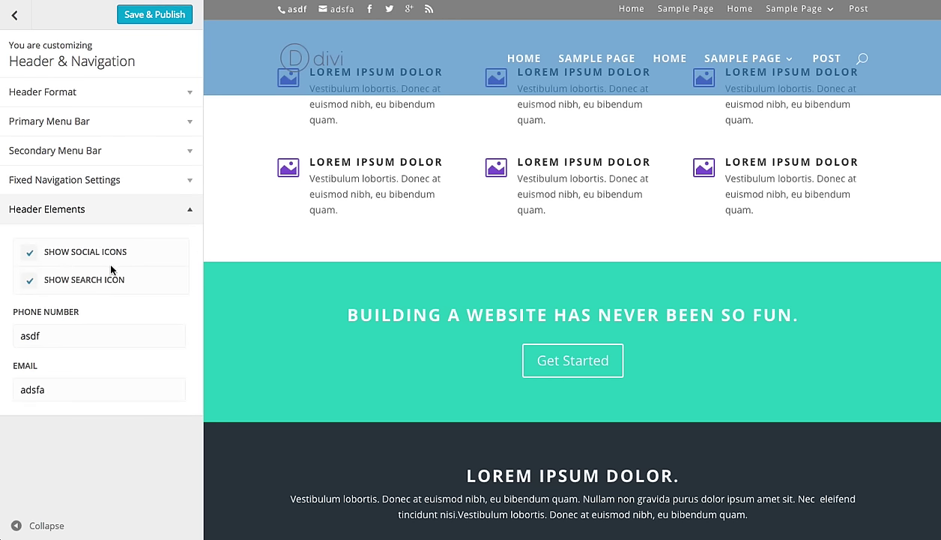
scroll(428, 212, "down", 1)
scroll(428, 212, "up", 1)
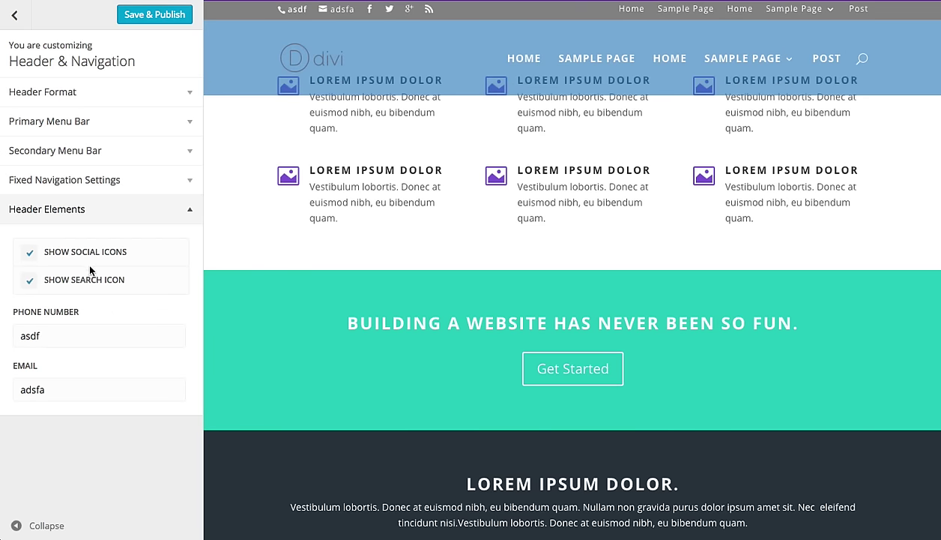
left_click(84, 335)
double_click(85, 335)
left_click(69, 387)
double_click(68, 387)
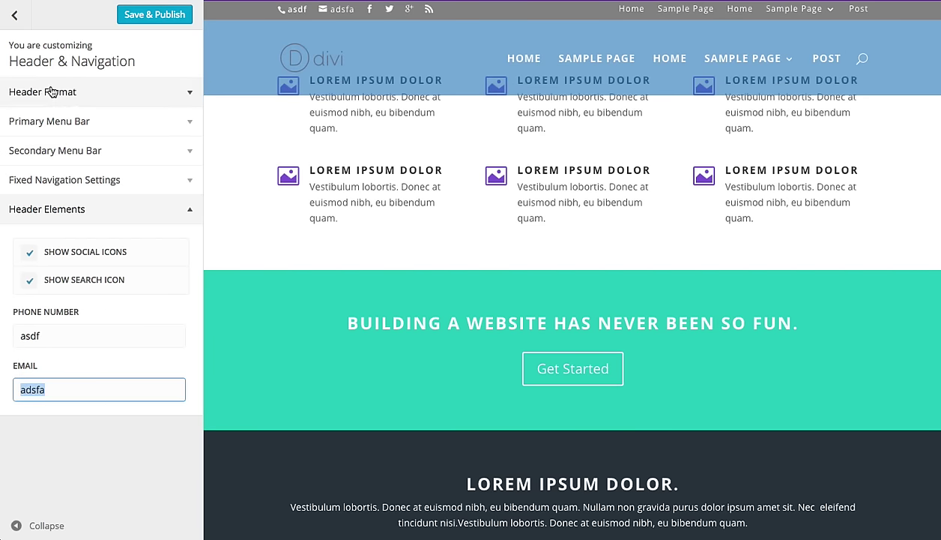
left_click(16, 17)
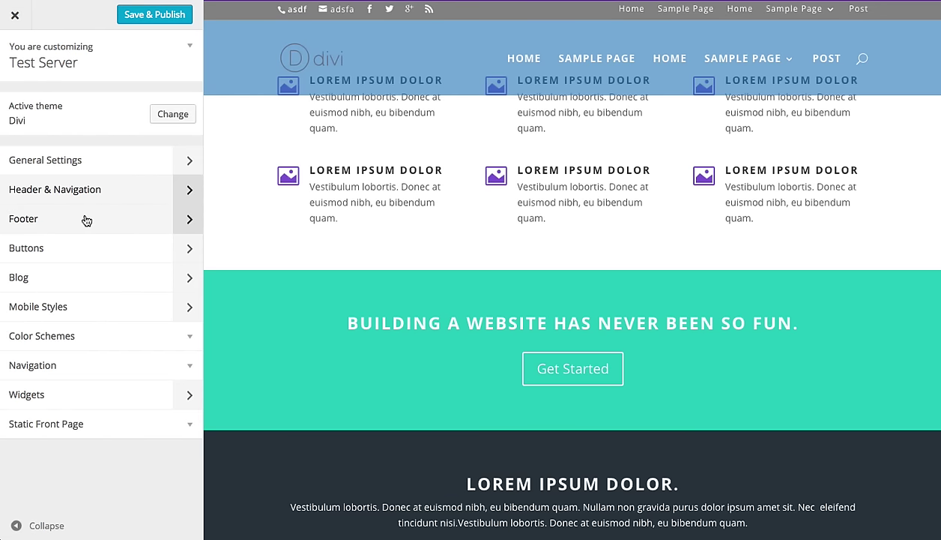
Open the Footer settings in the customizer
scroll(392, 246, "down", 15)
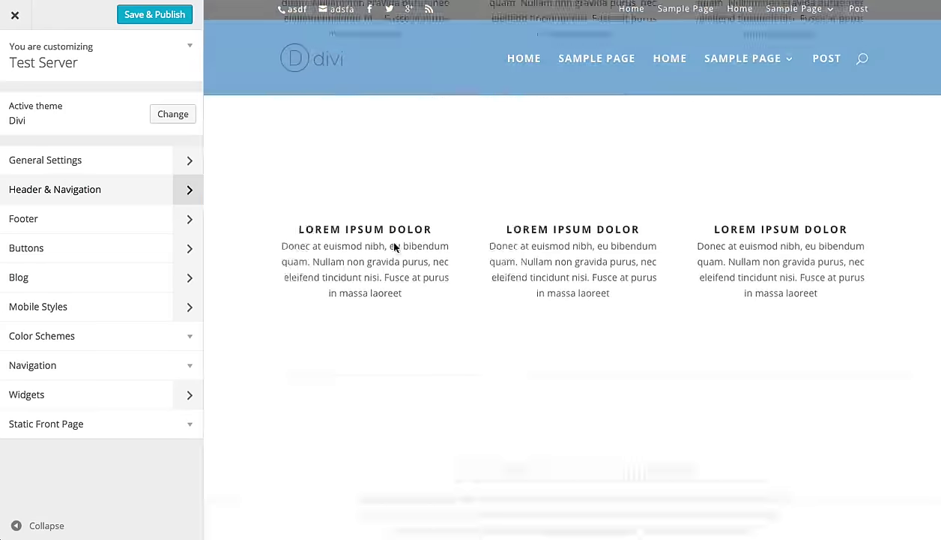
scroll(400, 251, "up", 6)
scroll(400, 252, "up", 1)
scroll(400, 252, "down", 1)
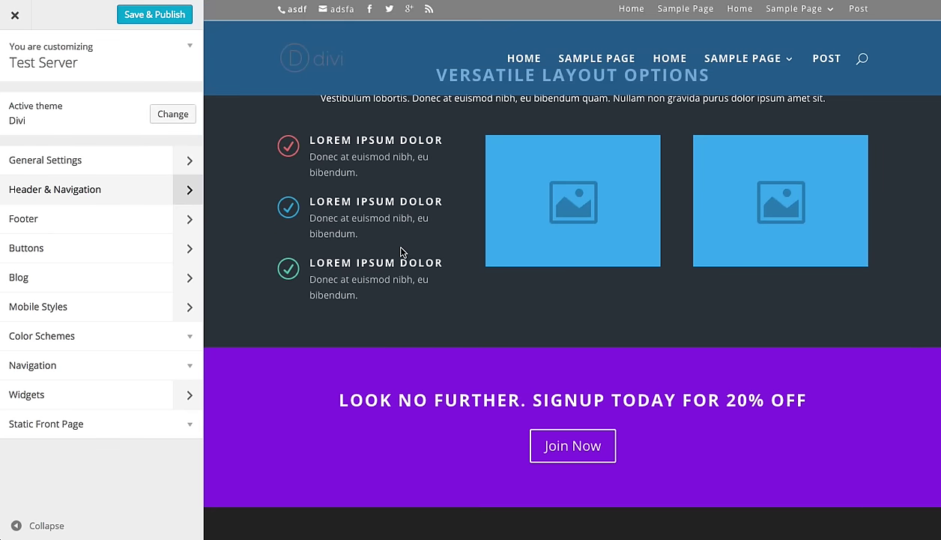
scroll(400, 252, "down", 3)
left_click(60, 218)
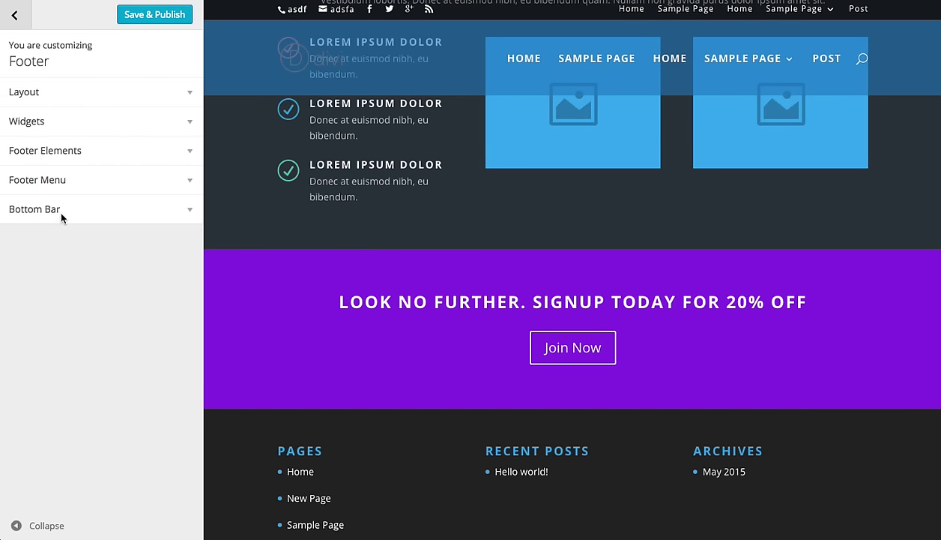
scroll(572, 300, "up", 2)
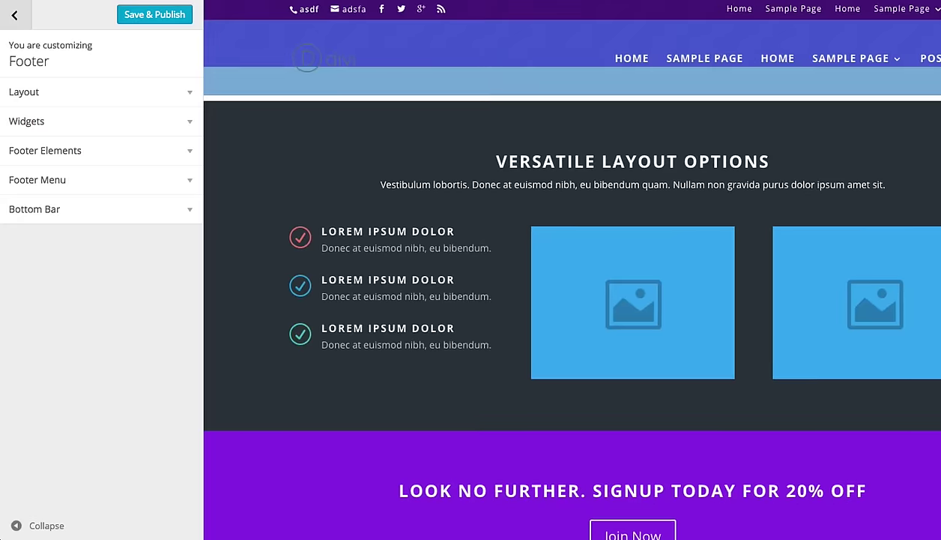
scroll(573, 300, "down", 8)
scroll(572, 300, "up", 1)
scroll(213, 224, "up", 2)
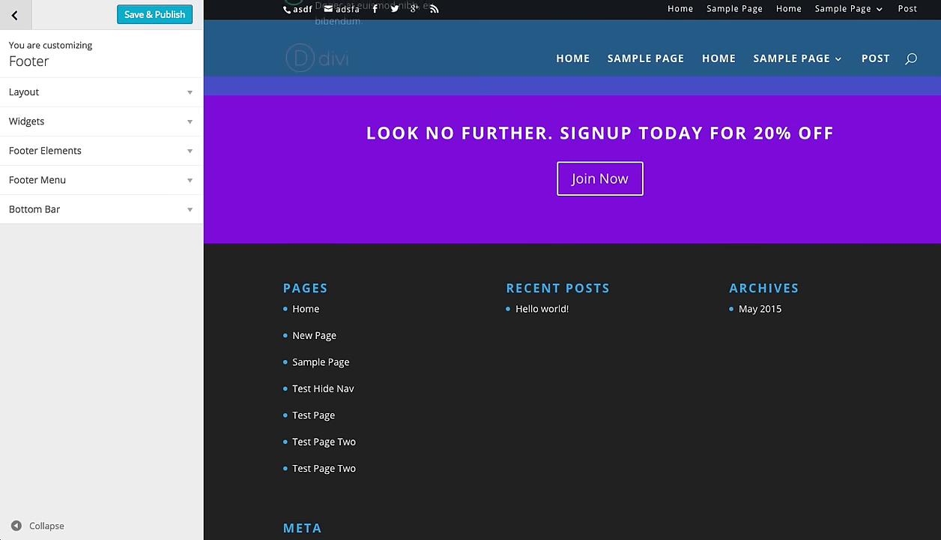
In Widgets, enlarge the header text and make headings bold, italic, uppercase and underlined
left_click(74, 126)
mouse_move(36, 169)
left_mouse_down()
mouse_move(61, 170)
mouse_move(46, 170)
left_mouse_up()
left_click(33, 220)
left_click(80, 223)
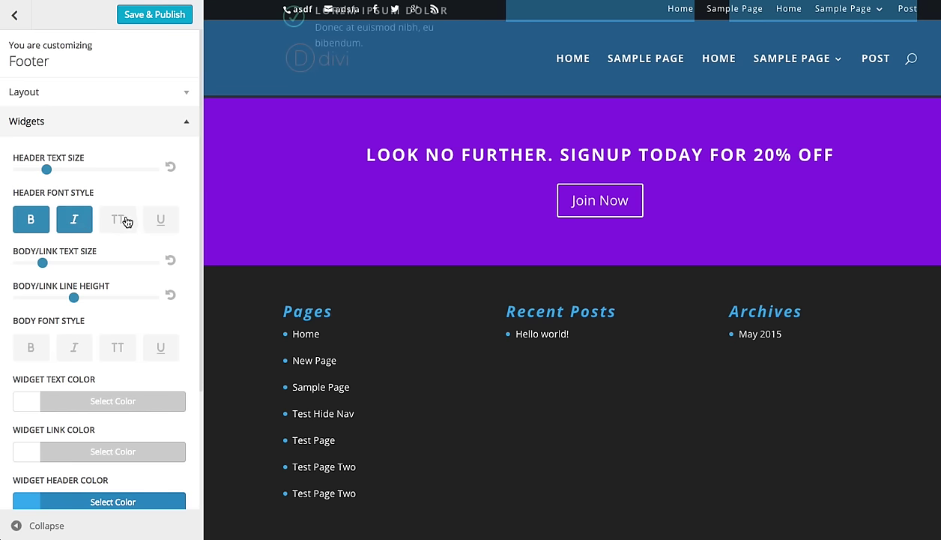
left_click(117, 219)
left_click(161, 222)
Toggle bold, italic, uppercase and underline on and back off for footer widget links
left_click_drag(65, 271, 59, 302)
left_click(38, 344)
left_click(82, 351)
left_click(119, 348)
left_click(156, 354)
left_click(161, 356)
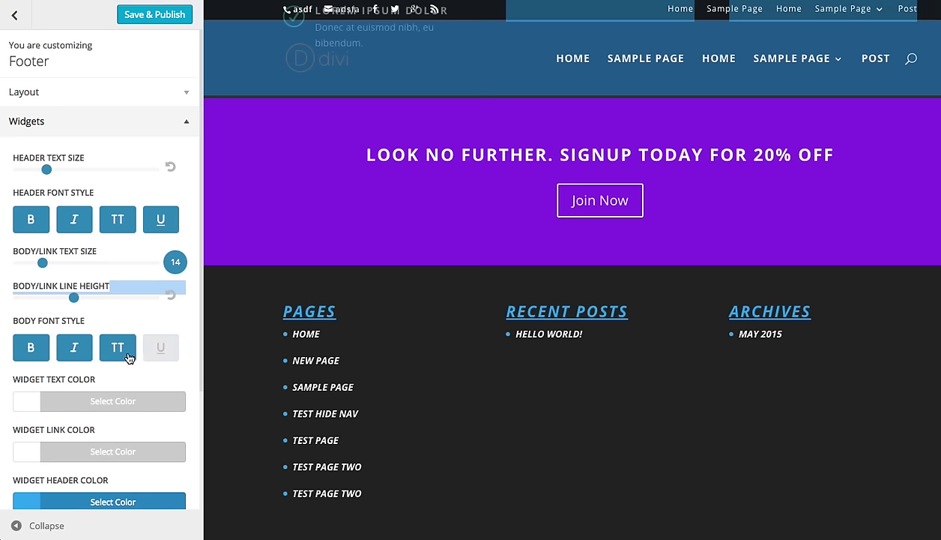
left_click(118, 348)
left_click(74, 348)
left_click(31, 348)
Look through Footer Elements and Footer Menu, ending in the Bottom Bar settings
scroll(96, 364, "down", 3)
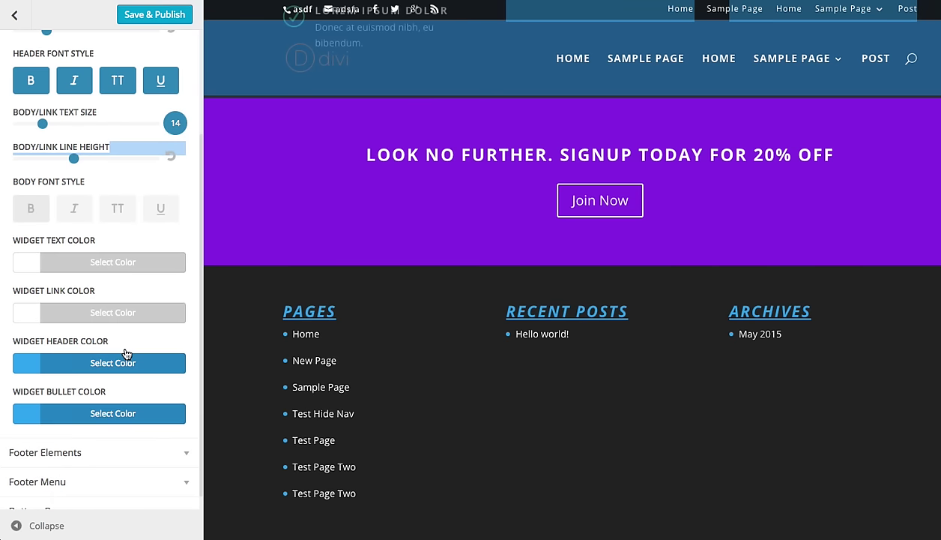
scroll(126, 355, "up", 4)
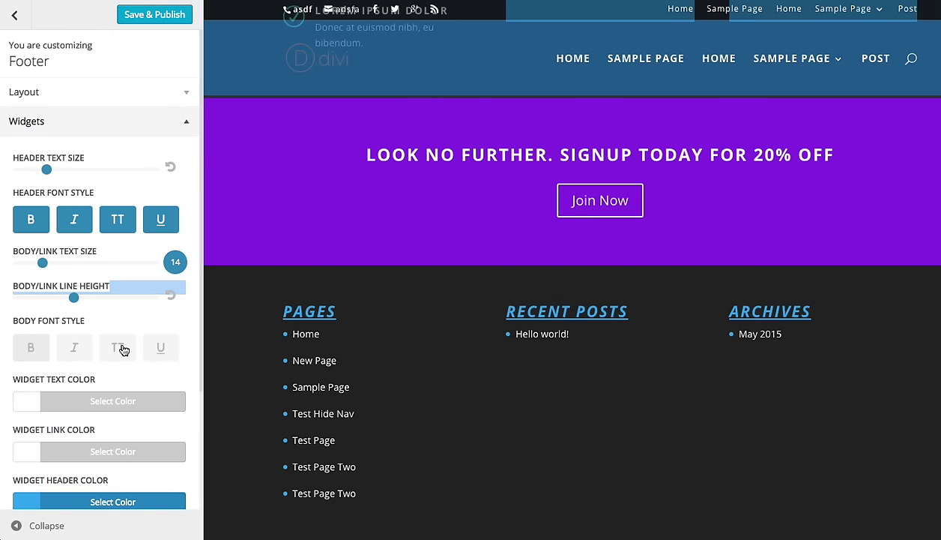
left_click(82, 129)
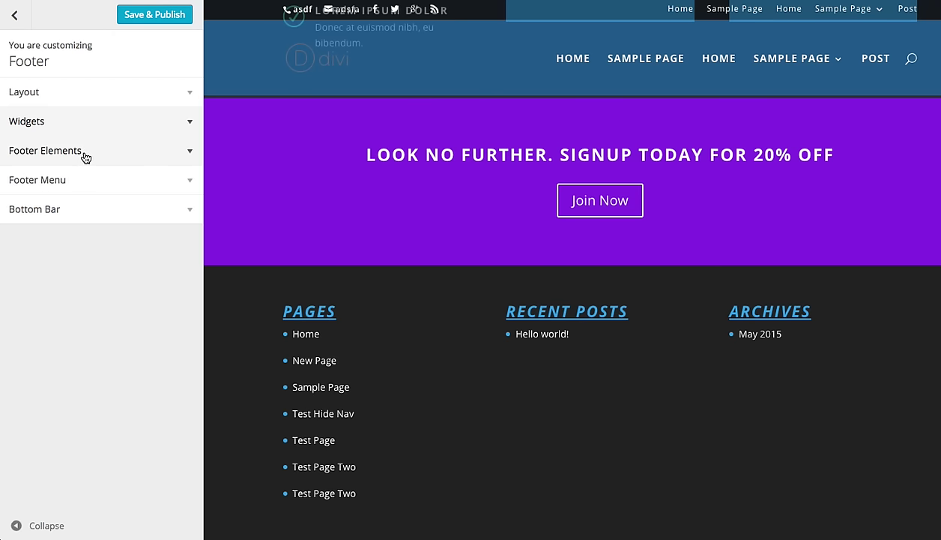
left_click(85, 155)
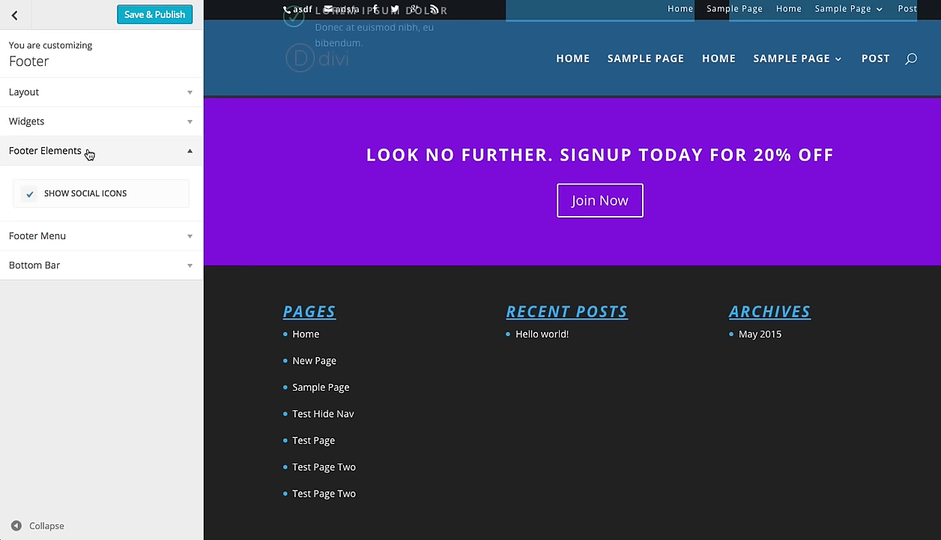
left_click(87, 153)
left_click(63, 182)
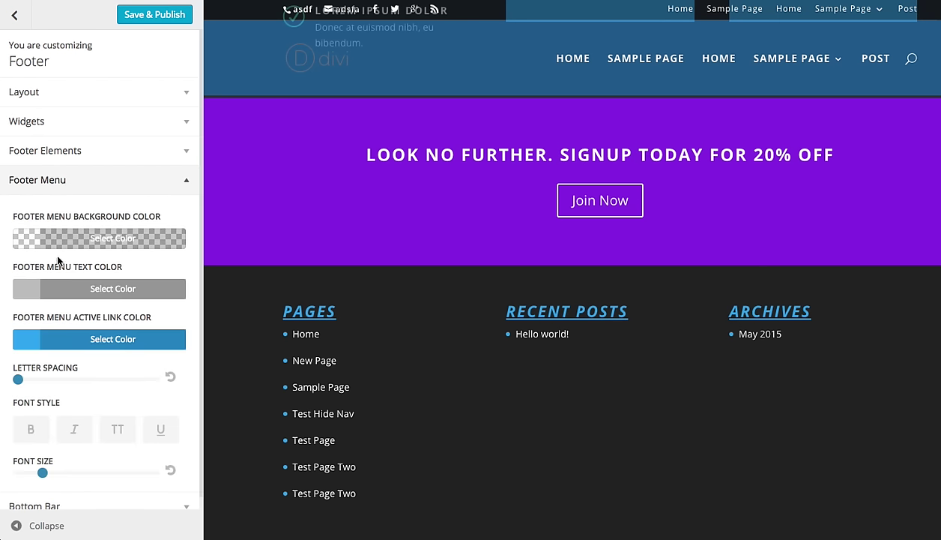
left_click(68, 192)
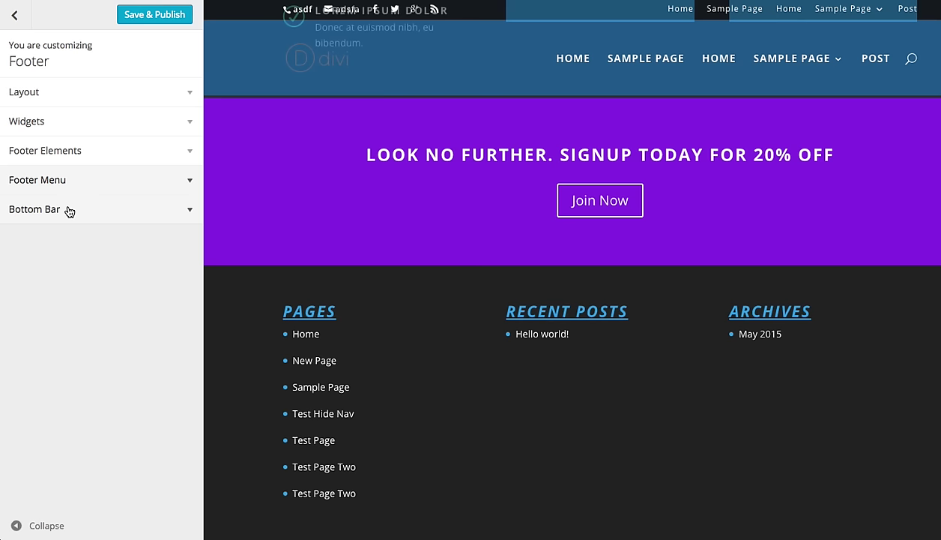
left_click(69, 210)
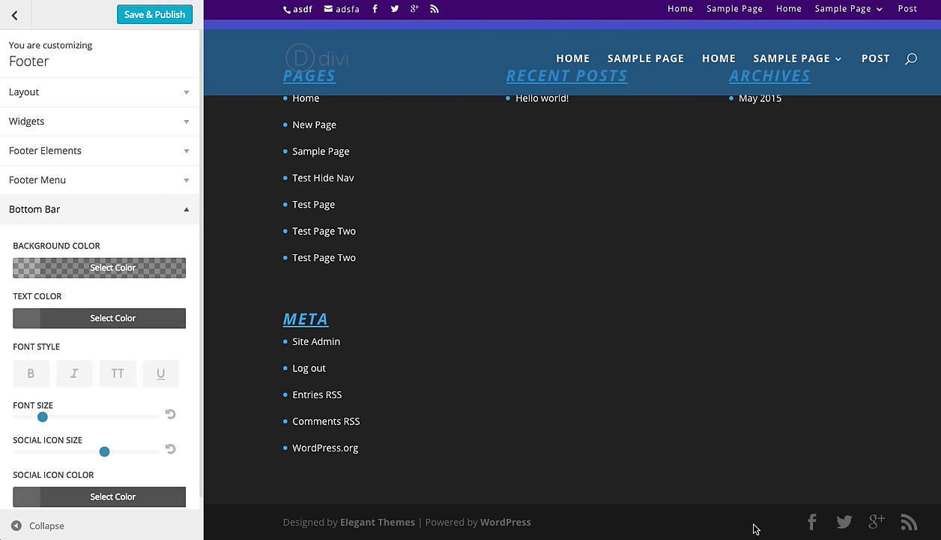
Set the bottom bar background to green at full opacity
left_click(59, 273)
left_click(107, 453)
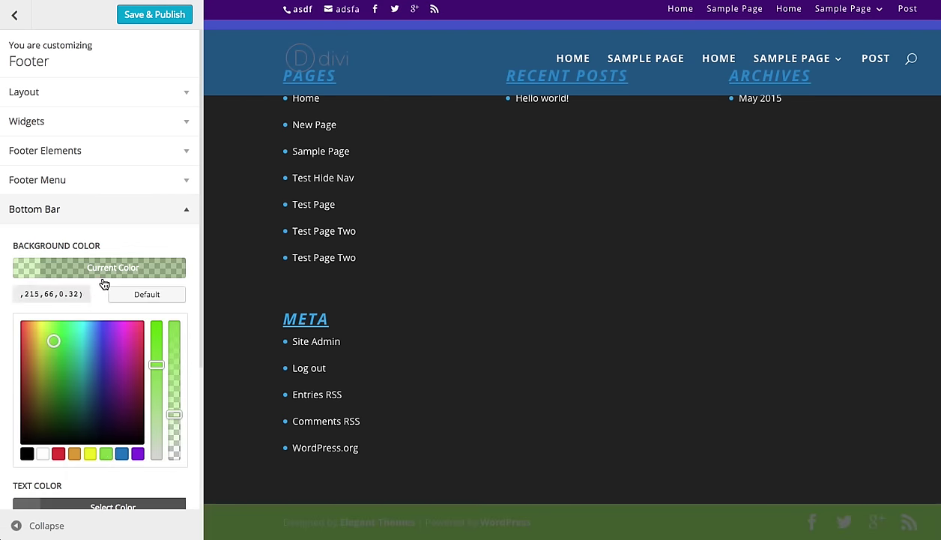
left_click_drag(174, 414, 174, 322)
left_click(157, 267)
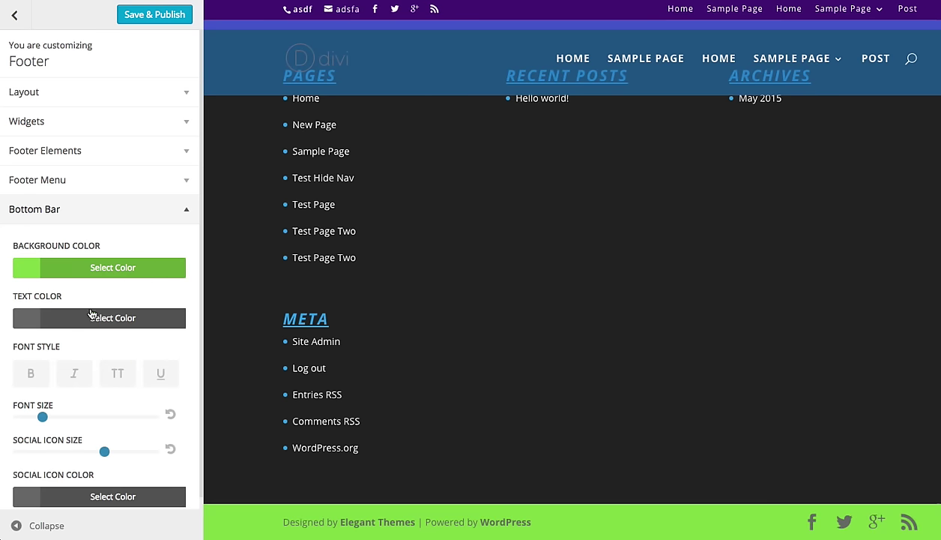
Make bottom bar text bold, italic and white, with Social Icon Size 26
left_click(41, 373)
left_click(73, 375)
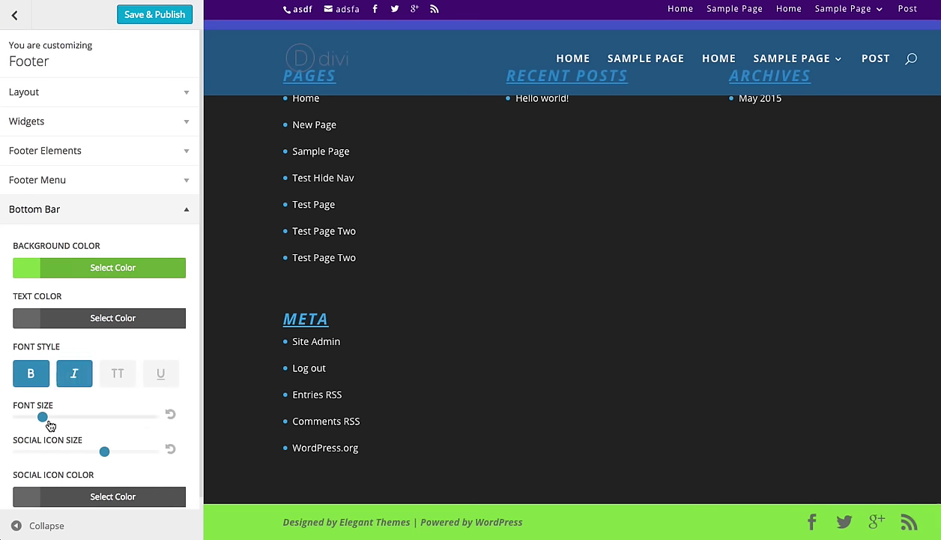
mouse_move(103, 451)
left_mouse_down()
mouse_move(123, 453)
mouse_move(112, 453)
left_mouse_up()
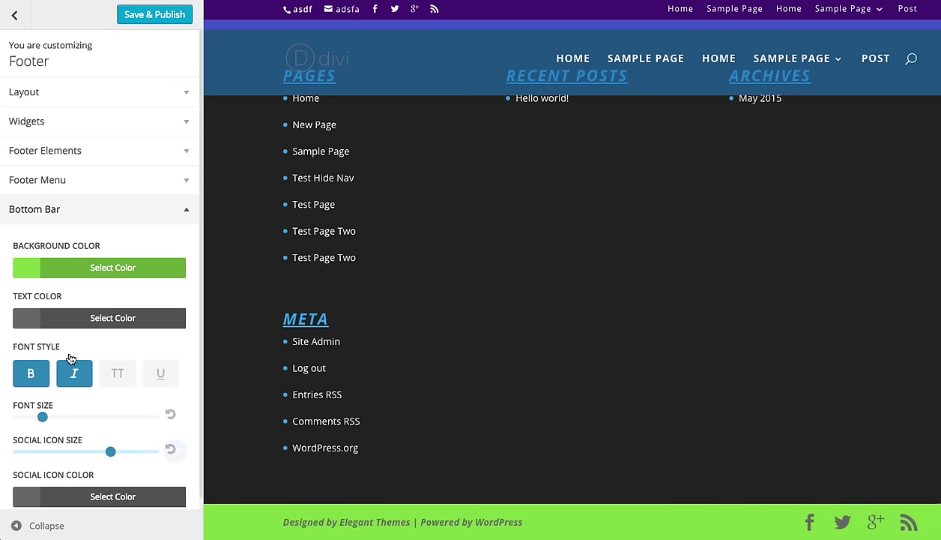
left_click(72, 318)
left_click(44, 504)
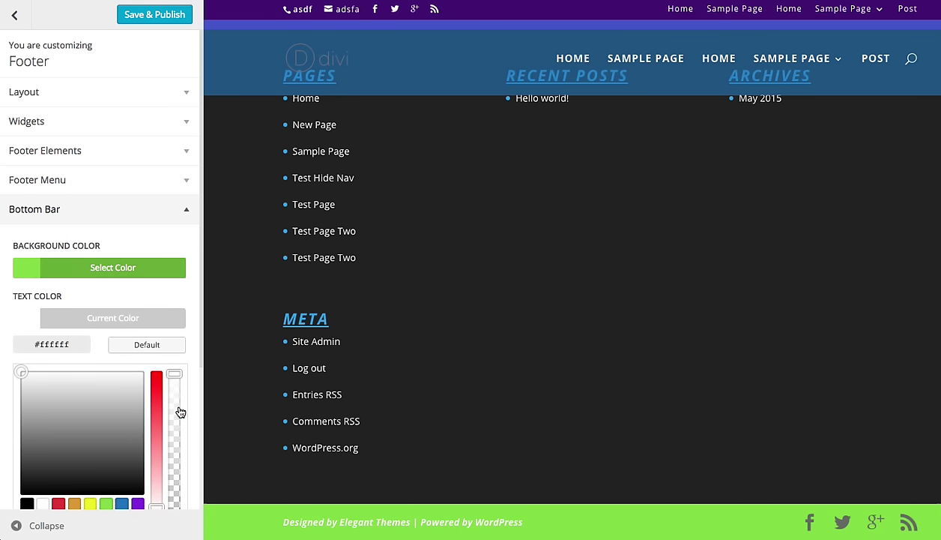
left_click(122, 320)
Try white social icons, then reset the icon colour to default grey
scroll(103, 359, "down", 1)
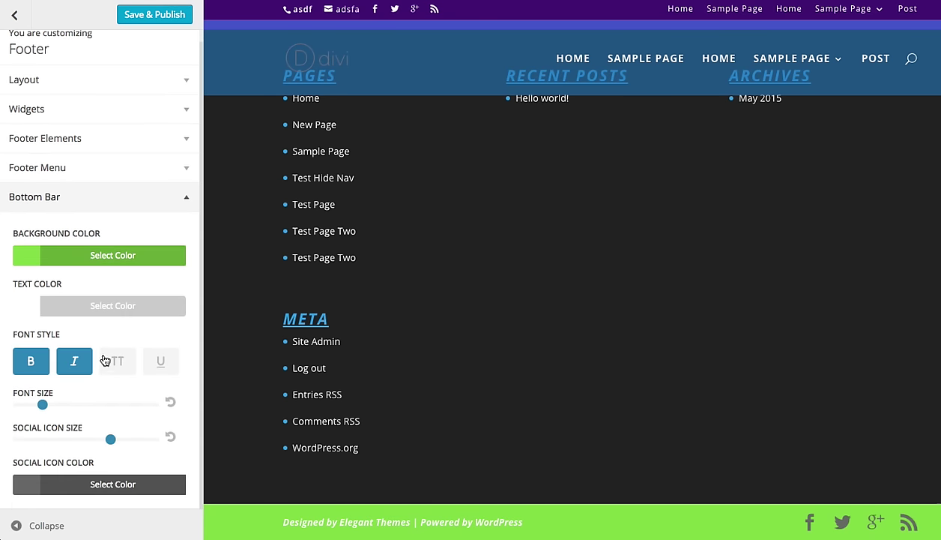
left_click(80, 486)
scroll(104, 450, "down", 5)
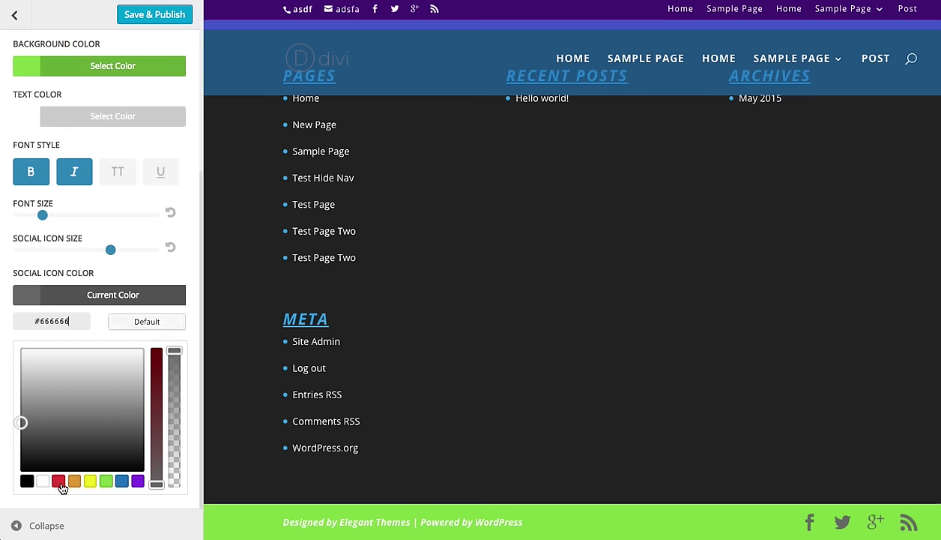
left_click(43, 480)
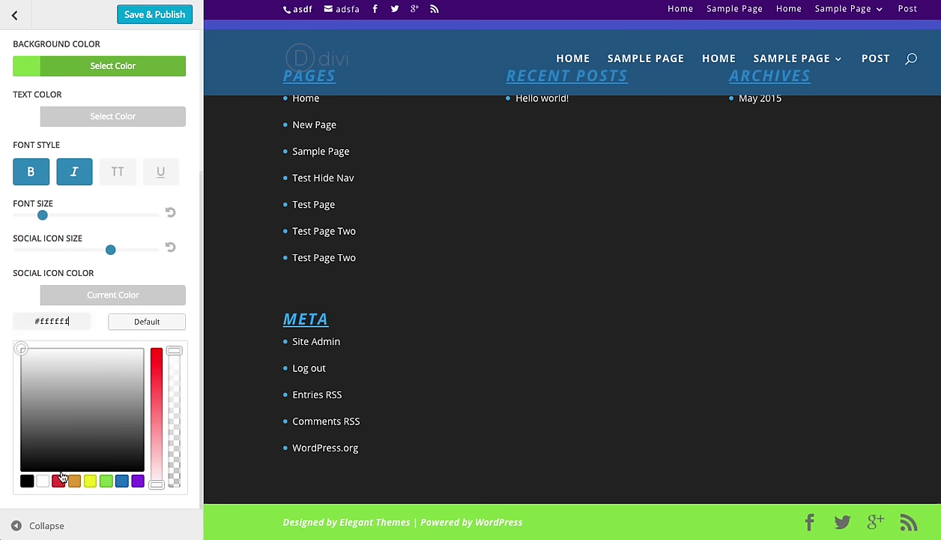
left_click(161, 322)
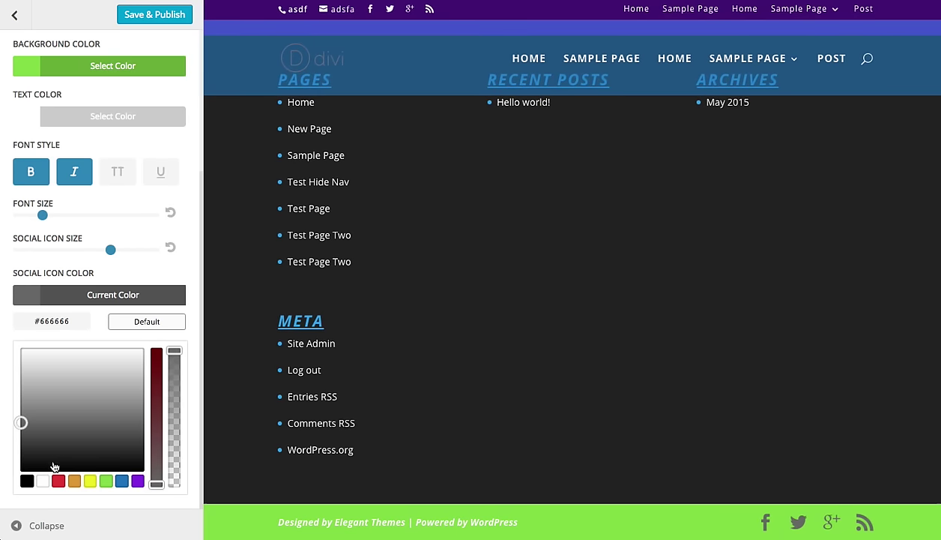
left_click(90, 296)
scroll(607, 378, "up", 15)
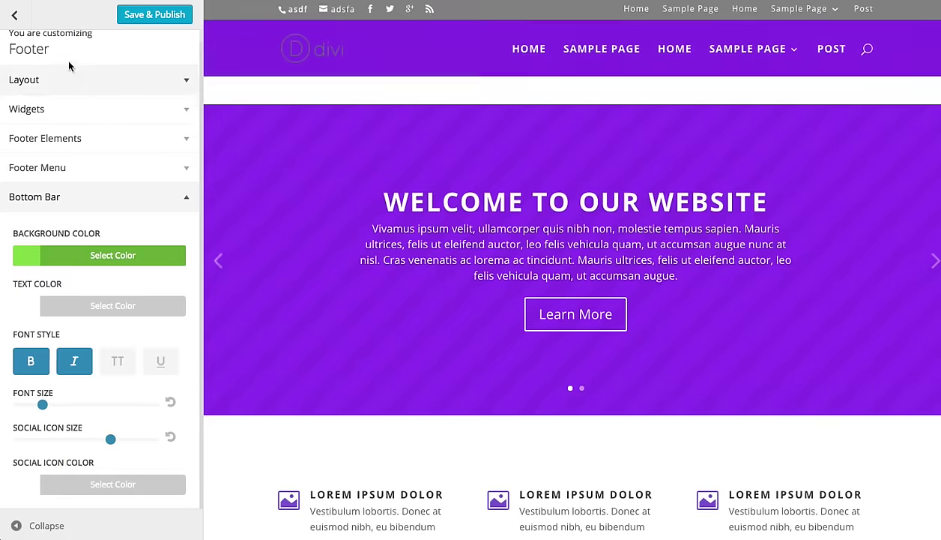
Go to the Buttons section, peek at Buttons Style, then expand Buttons Hover Style
left_click(14, 15)
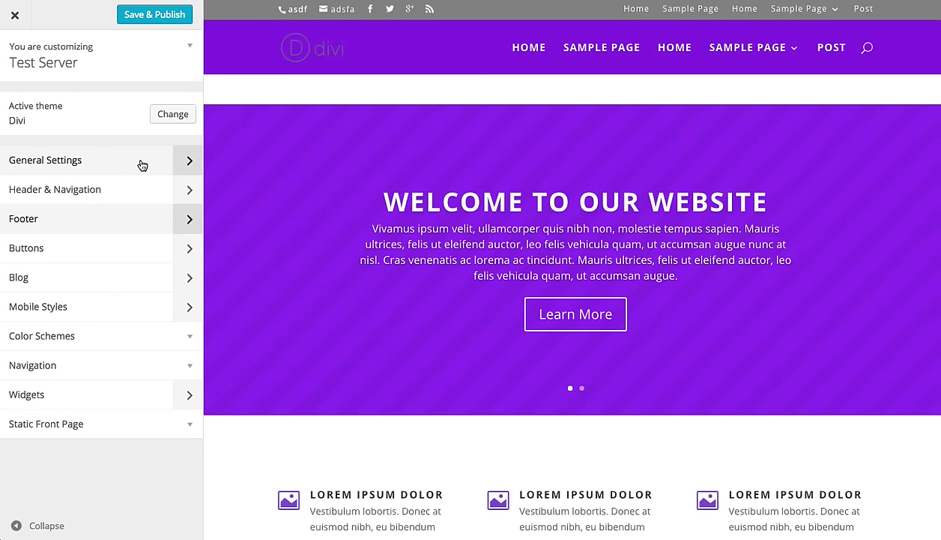
left_click(96, 252)
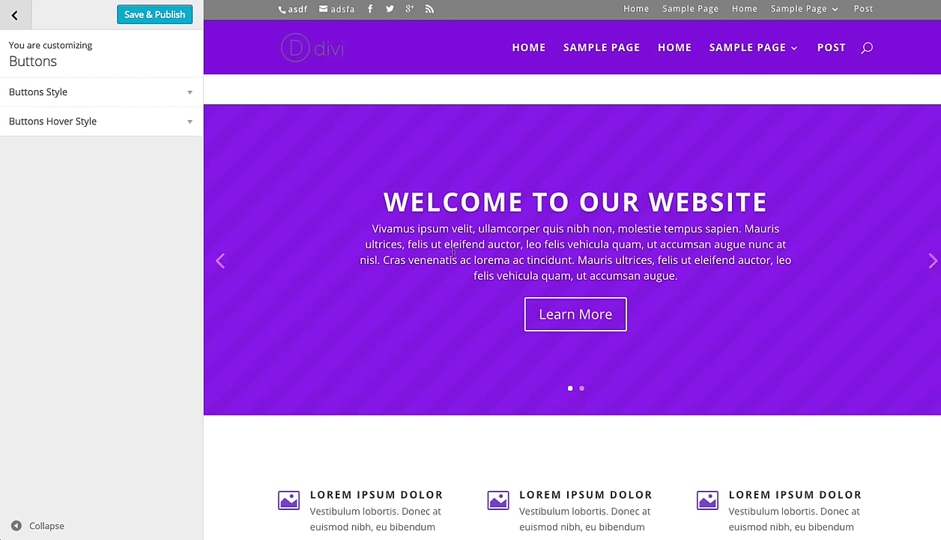
scroll(504, 241, "down", 1)
scroll(503, 241, "down", 2)
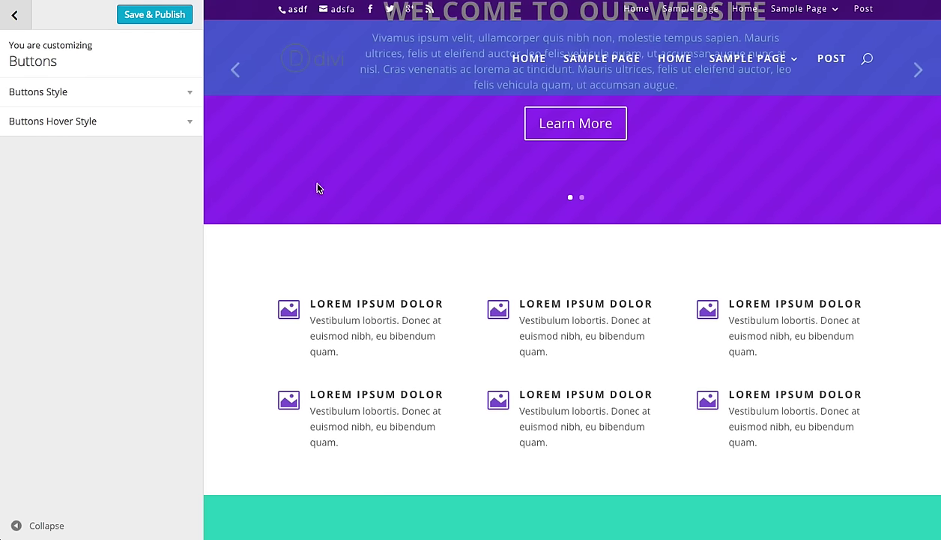
scroll(328, 198, "up", 2)
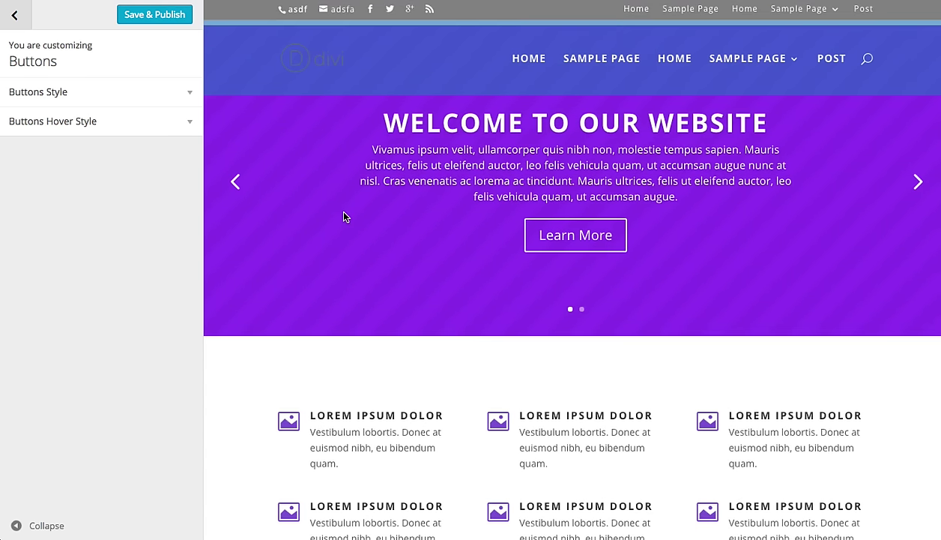
left_click(66, 102)
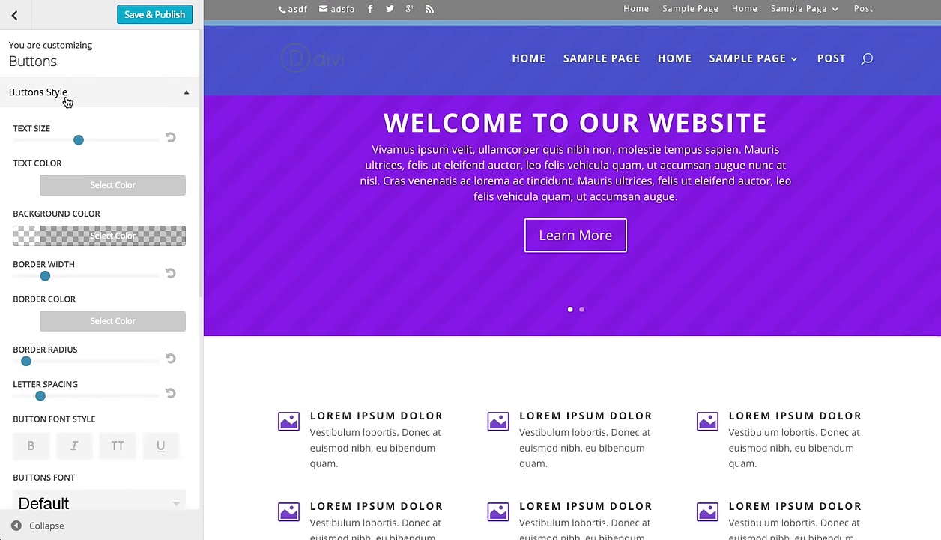
left_click(118, 96)
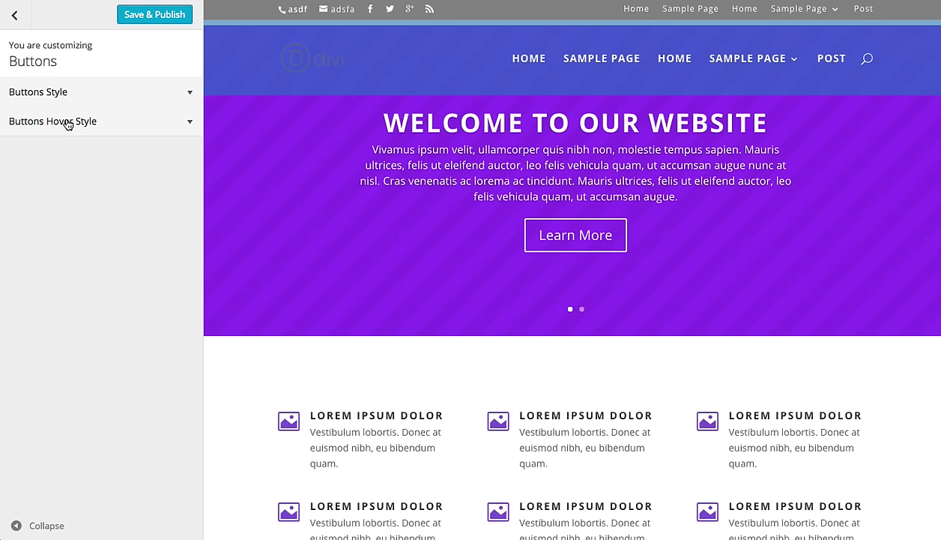
left_click(84, 127)
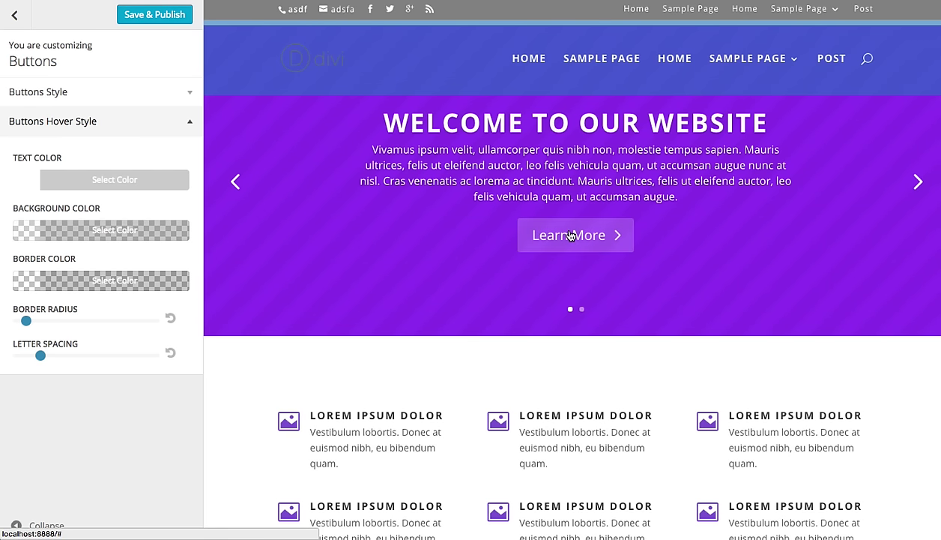
Set button Text Size to 26 and background to green #81d742 at full opacity
left_click(121, 92)
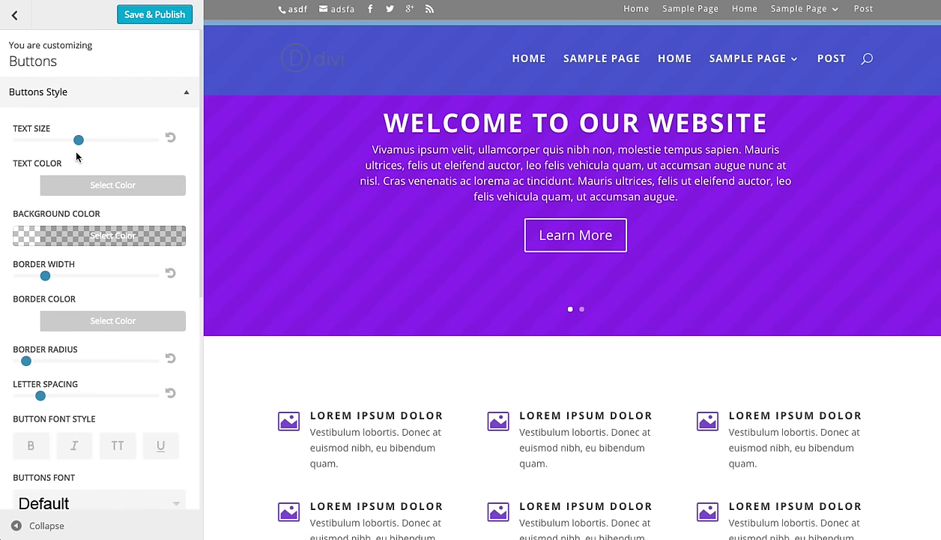
left_click_drag(79, 141, 122, 144)
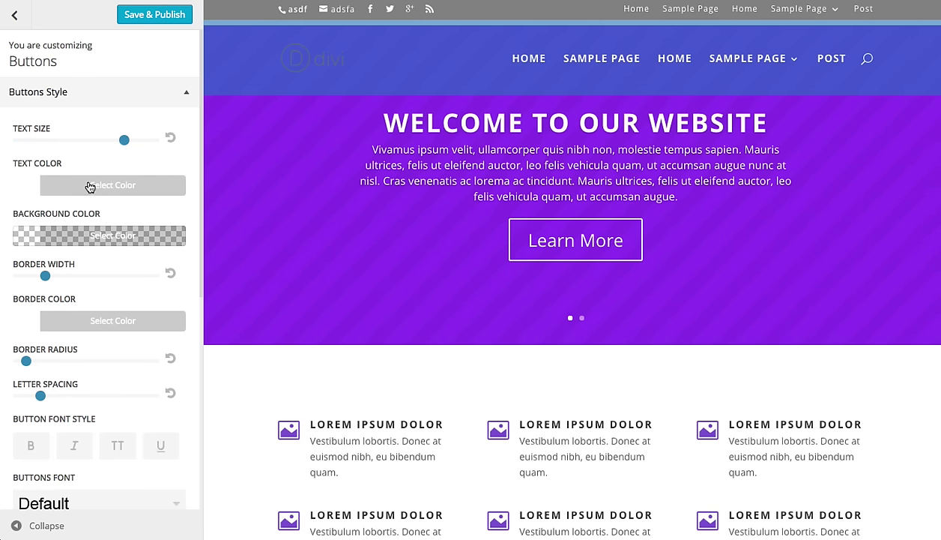
left_click(75, 235)
left_click(106, 422)
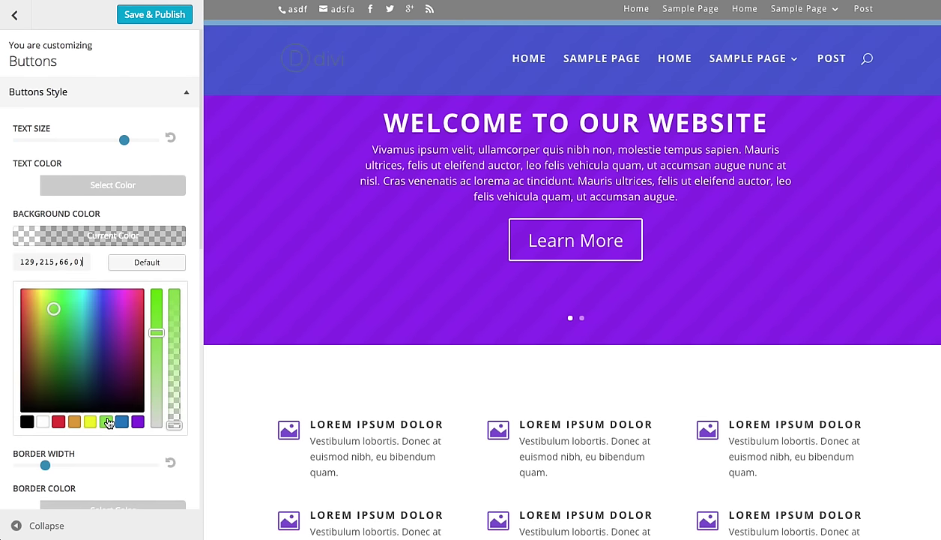
left_click_drag(178, 349, 183, 271)
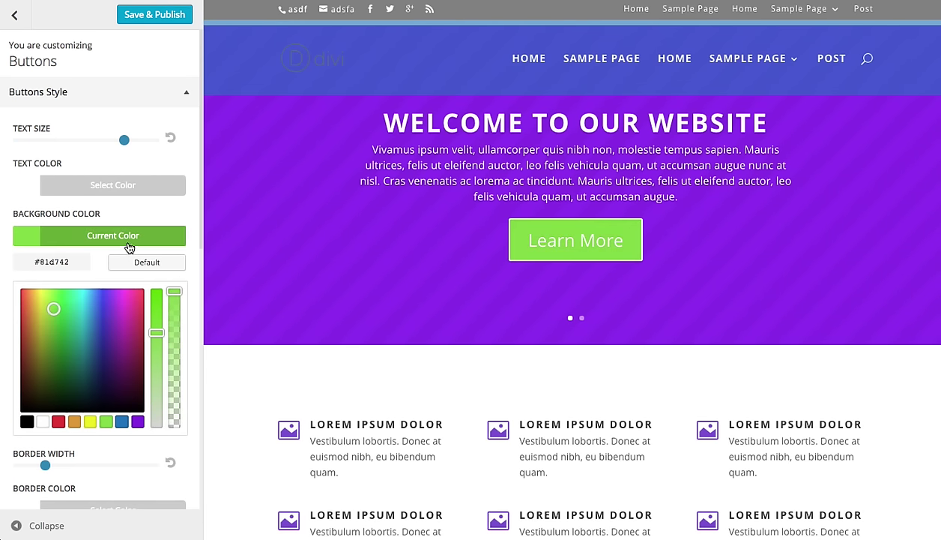
left_click(76, 209)
Give the button Border Width 0, maximum Border Radius, and bold uppercase text
left_click_drag(46, 275, 18, 275)
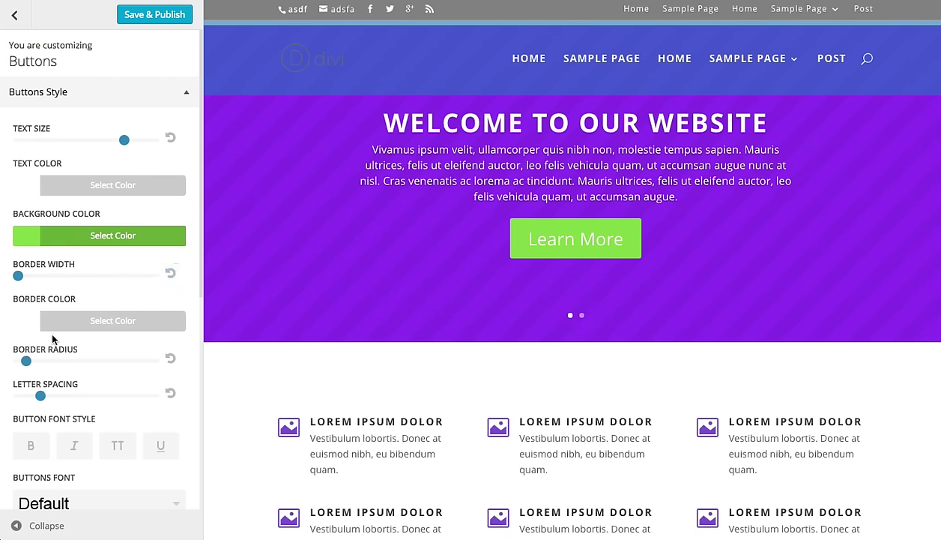
left_click_drag(27, 364, 156, 364)
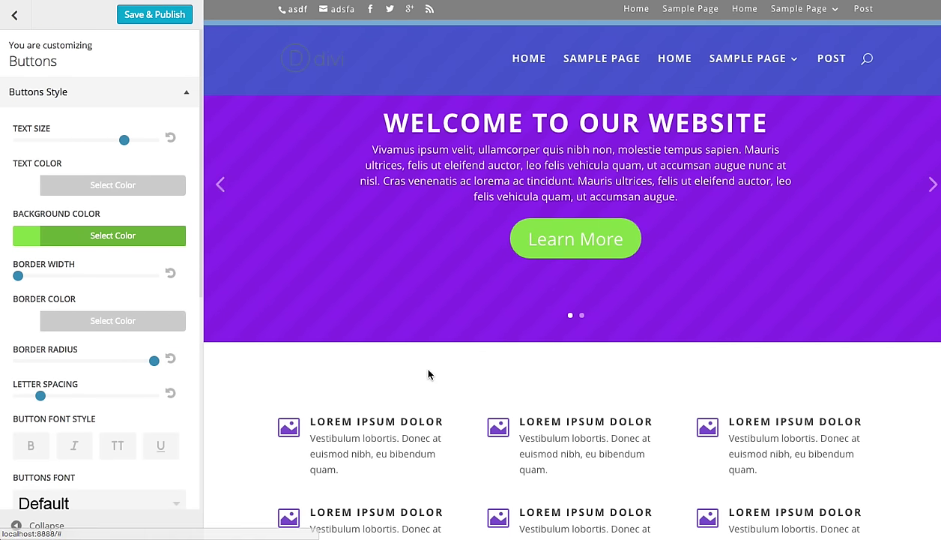
scroll(32, 427, "down", 1)
left_click(31, 425)
left_click(117, 421)
Set the button font to Francois One after briefly trying Ubuntu
scroll(115, 387, "down", 4)
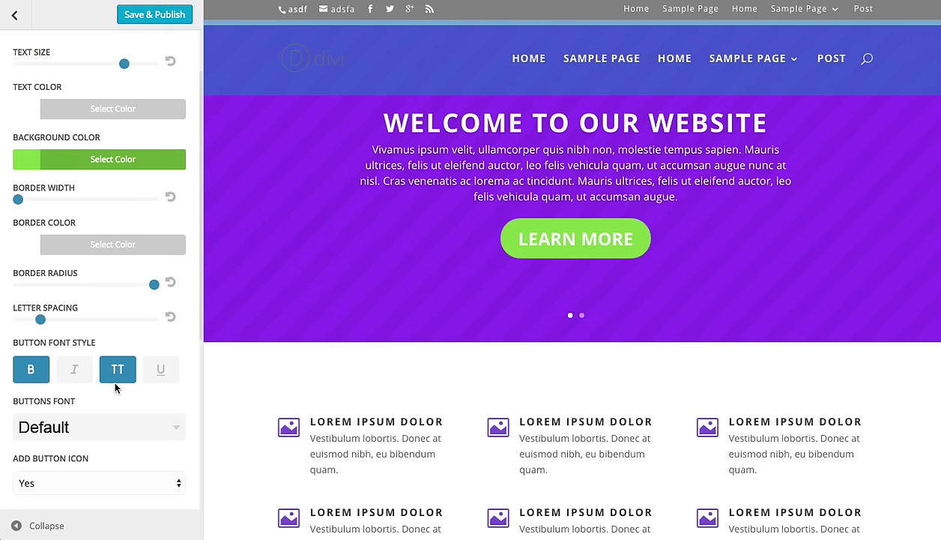
left_click(59, 358)
scroll(106, 393, "down", 3)
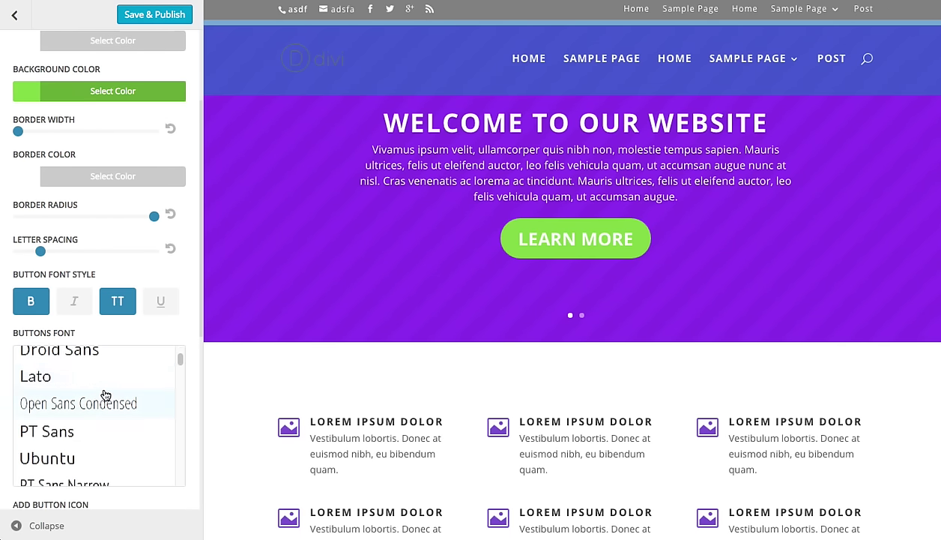
left_click(74, 434)
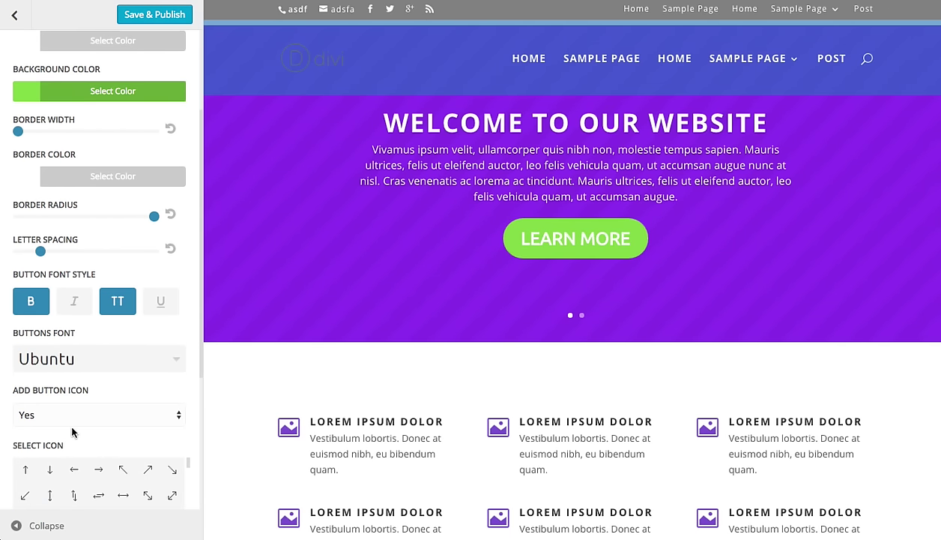
left_click(117, 357)
scroll(116, 378, "down", 4)
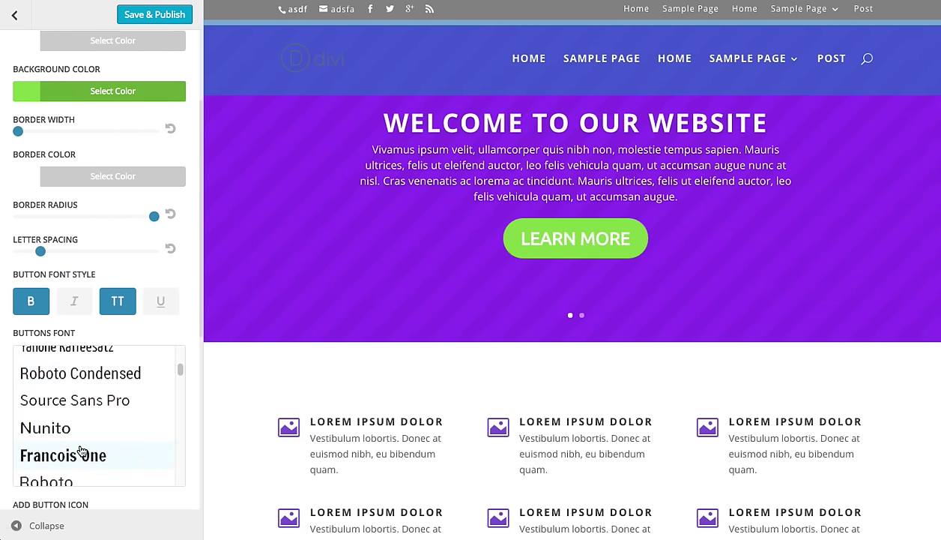
left_click(81, 450)
scroll(166, 365, "down", 2)
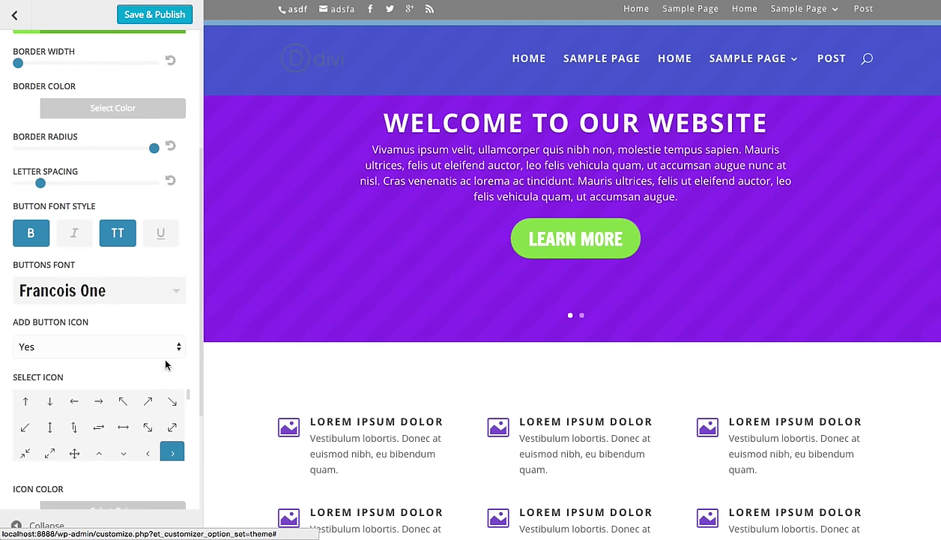
scroll(166, 365, "down", 4)
scroll(105, 420, "down", 3)
scroll(99, 421, "down", 2)
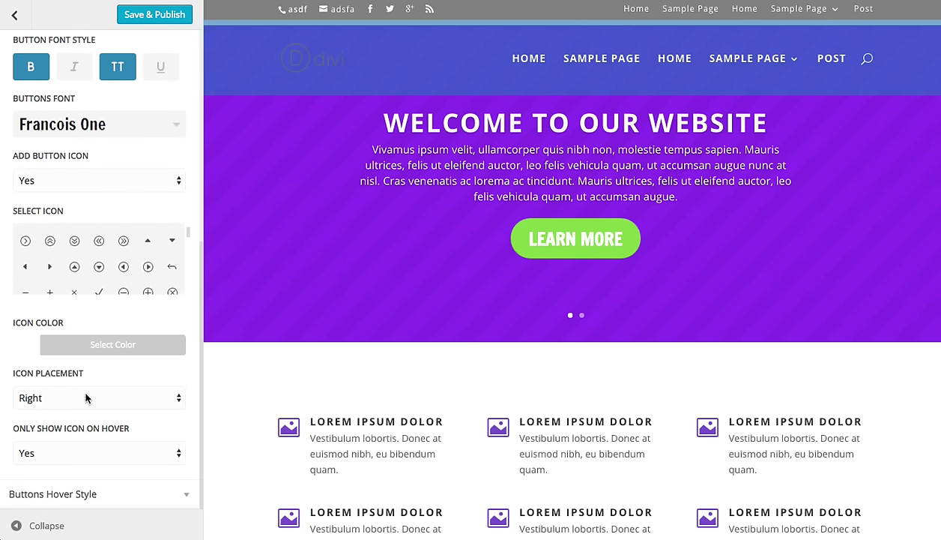
scroll(81, 233, "up", 3)
scroll(103, 152, "up", 10)
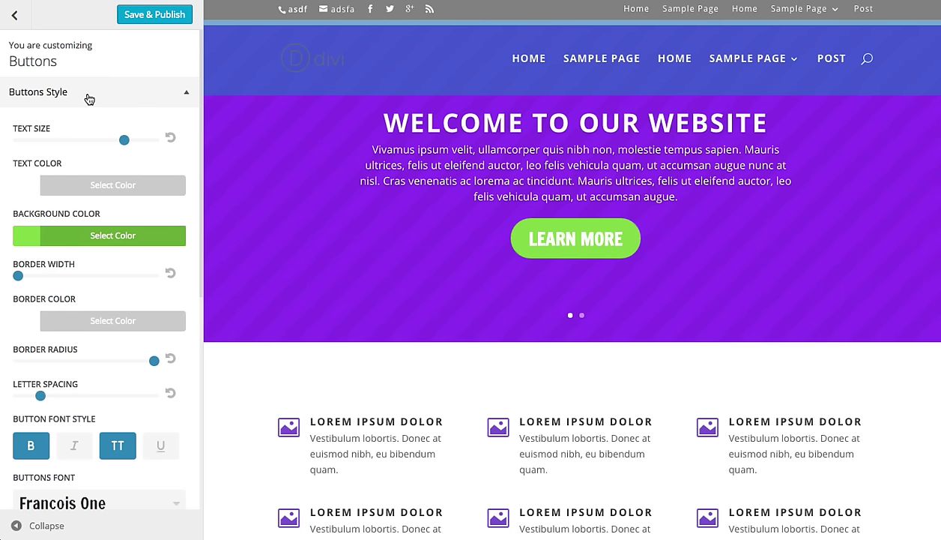
left_click(89, 100)
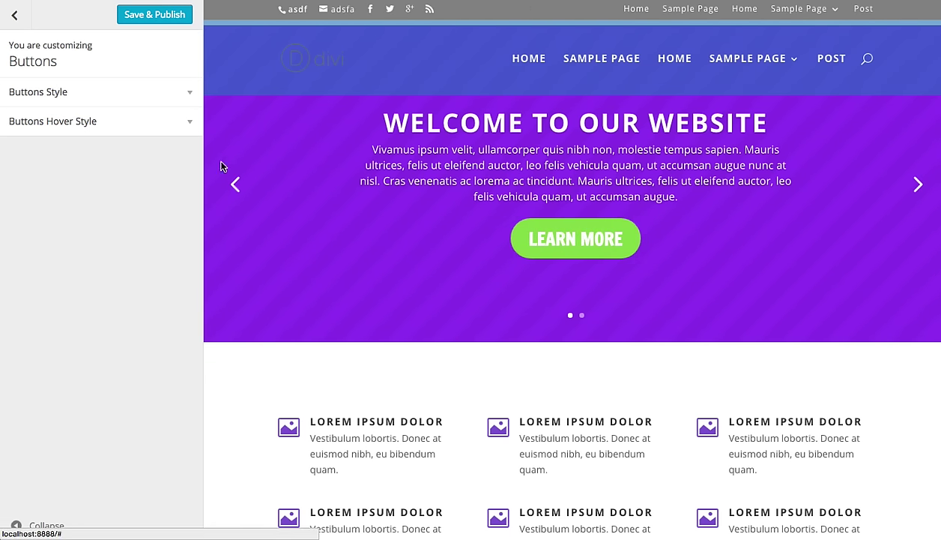
Choose red as the button hover background colour
left_click(148, 129)
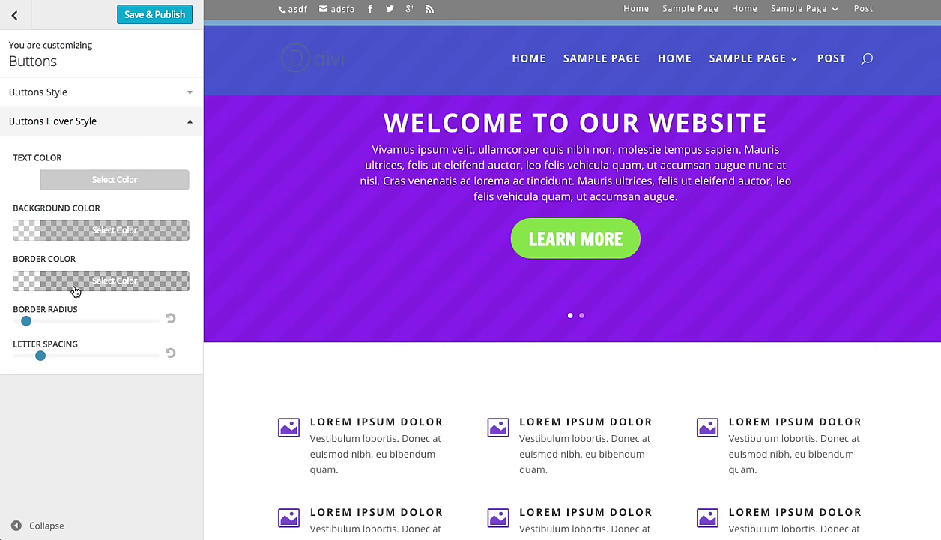
left_click(82, 231)
left_click(58, 416)
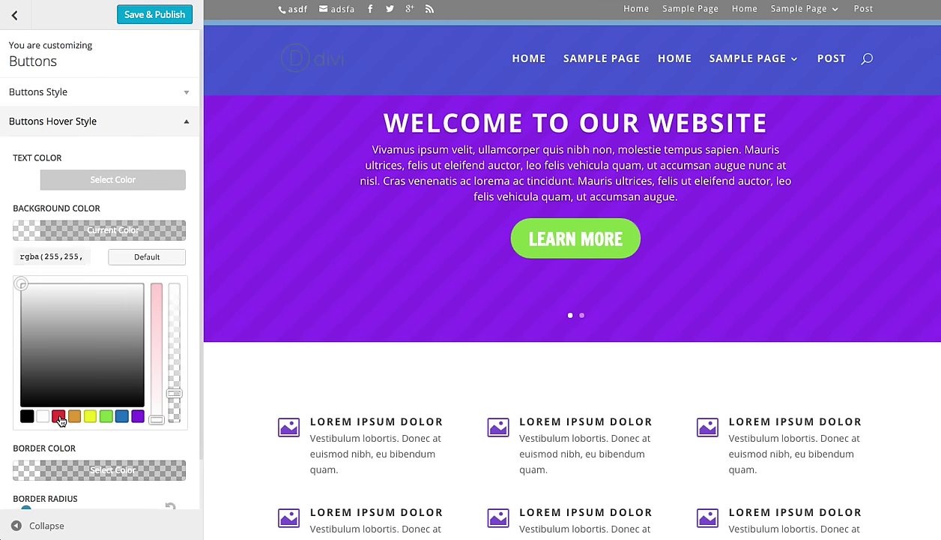
Make the hover background solid red, widen hover letter spacing and slightly round hover corners
left_click_drag(172, 345, 174, 287)
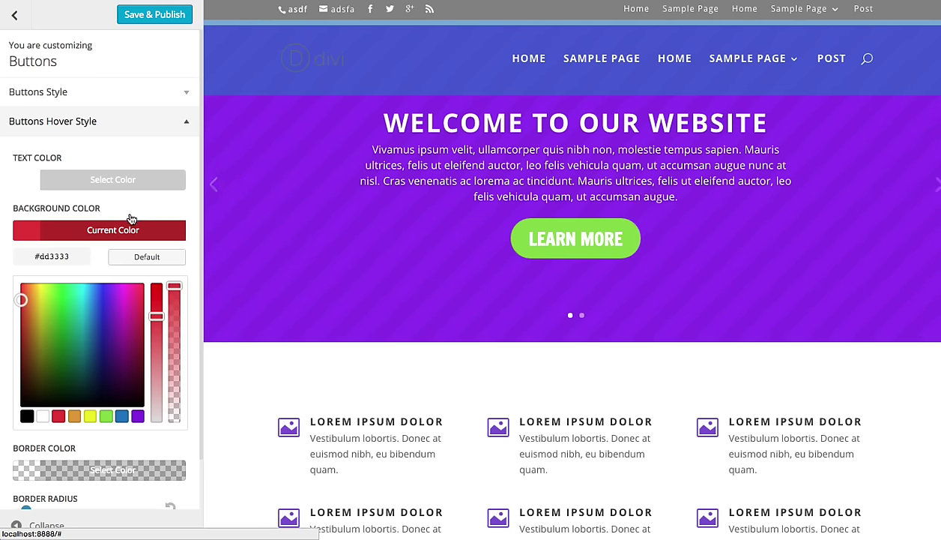
left_click(122, 231)
left_click_drag(40, 355, 74, 355)
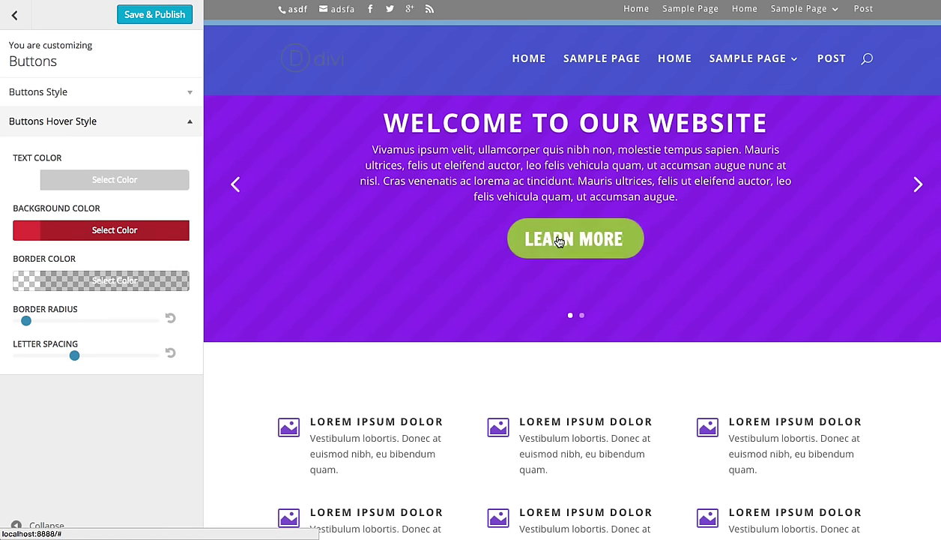
left_click(105, 284)
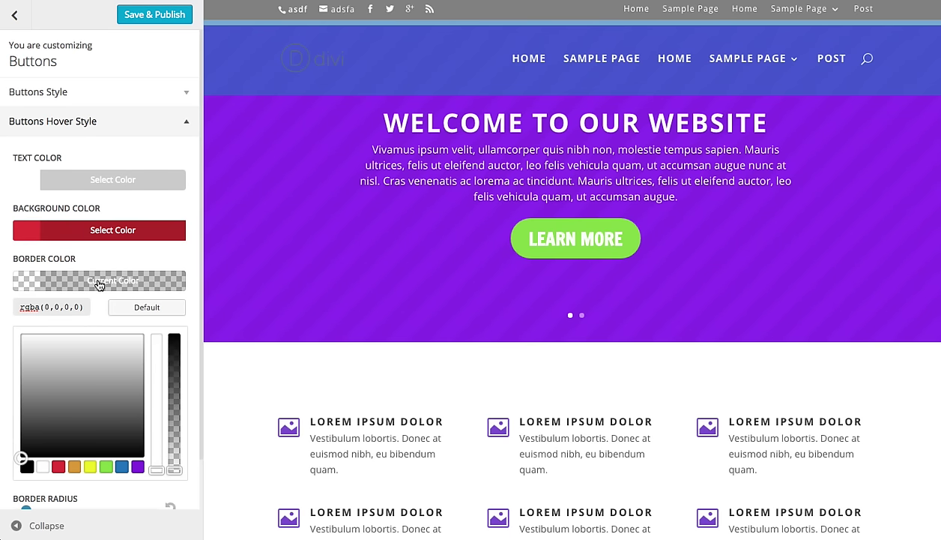
left_click(98, 283)
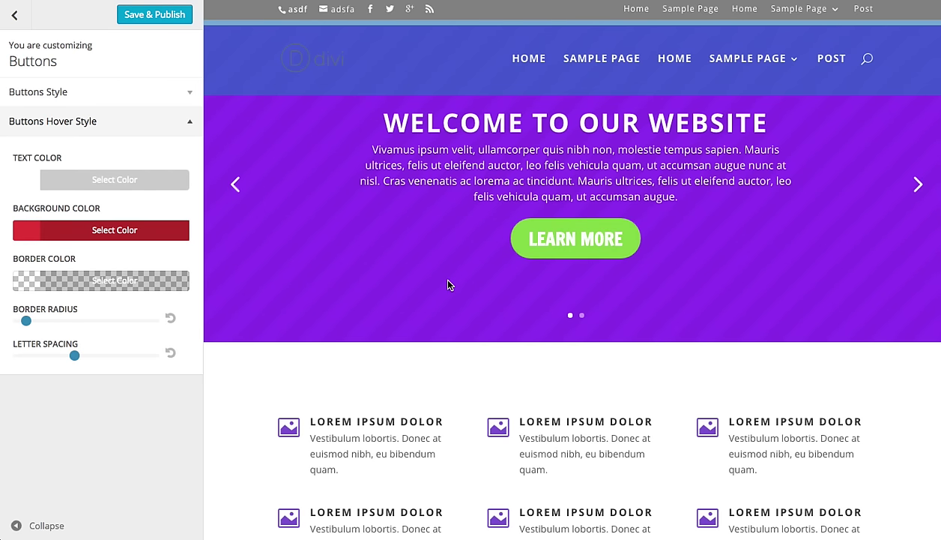
mouse_move(30, 328)
left_mouse_down()
mouse_move(52, 327)
mouse_move(26, 325)
left_mouse_up()
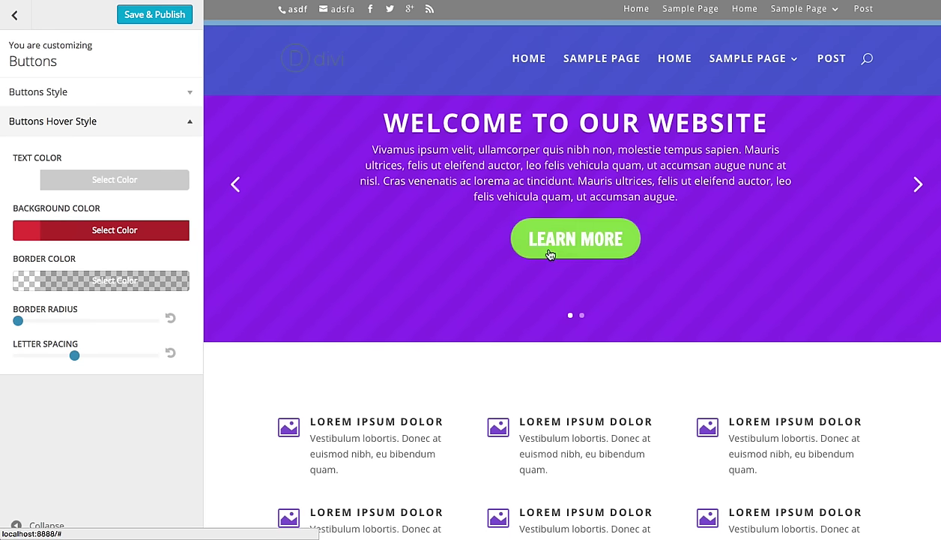
left_click_drag(18, 322, 45, 320)
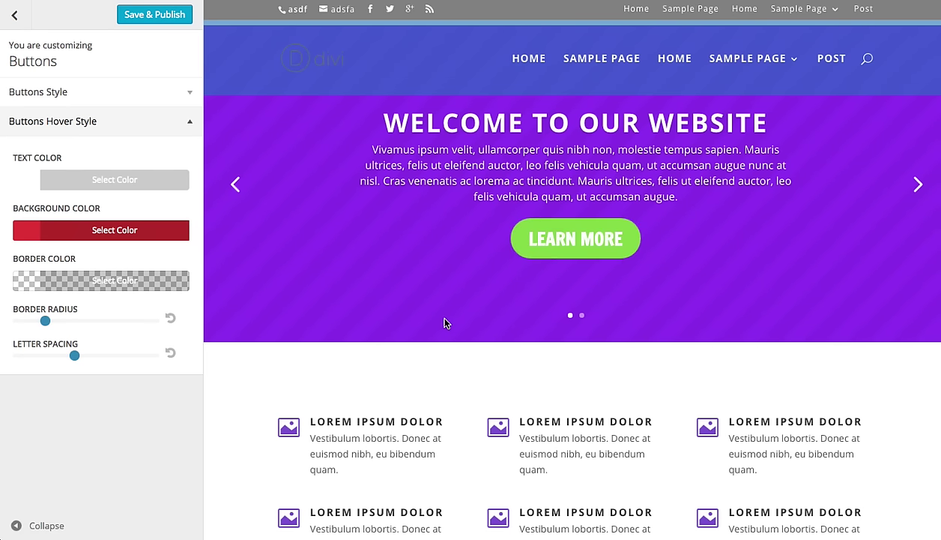
left_click(126, 121)
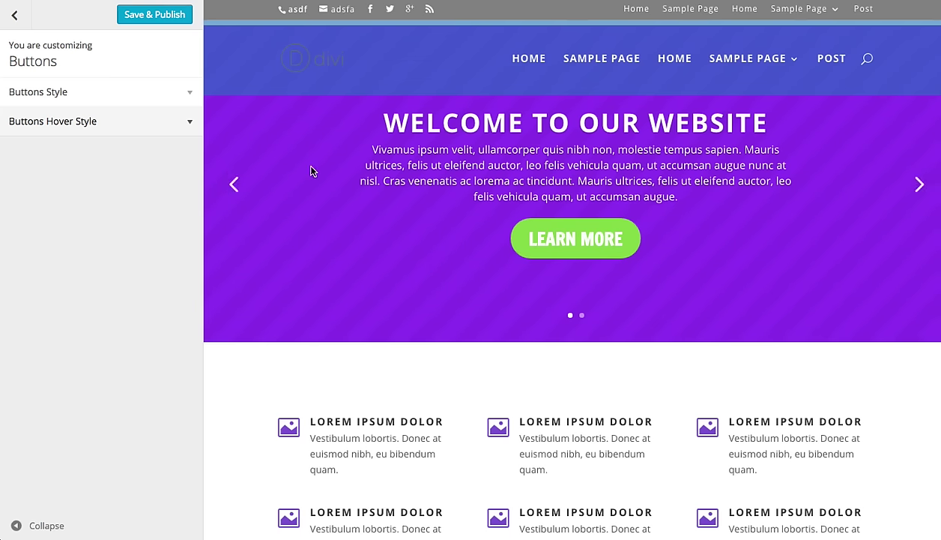
Review the Blog > Post settings, then go back to the main customizer sections
left_click(13, 18)
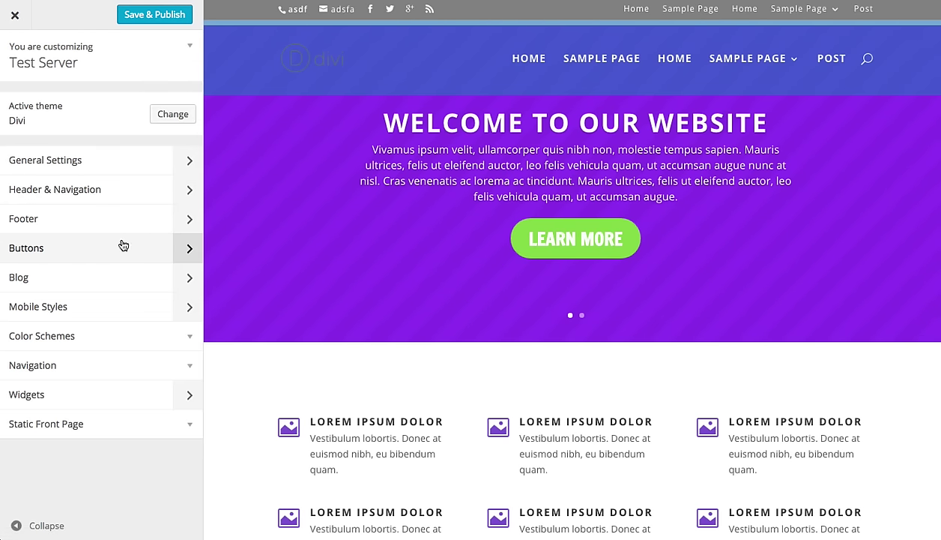
left_click(89, 284)
left_click(78, 103)
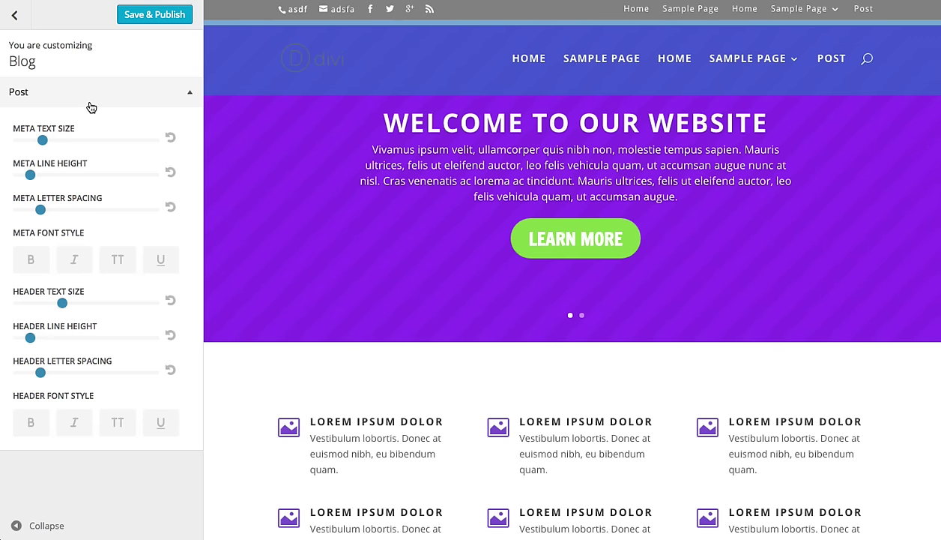
left_click(15, 18)
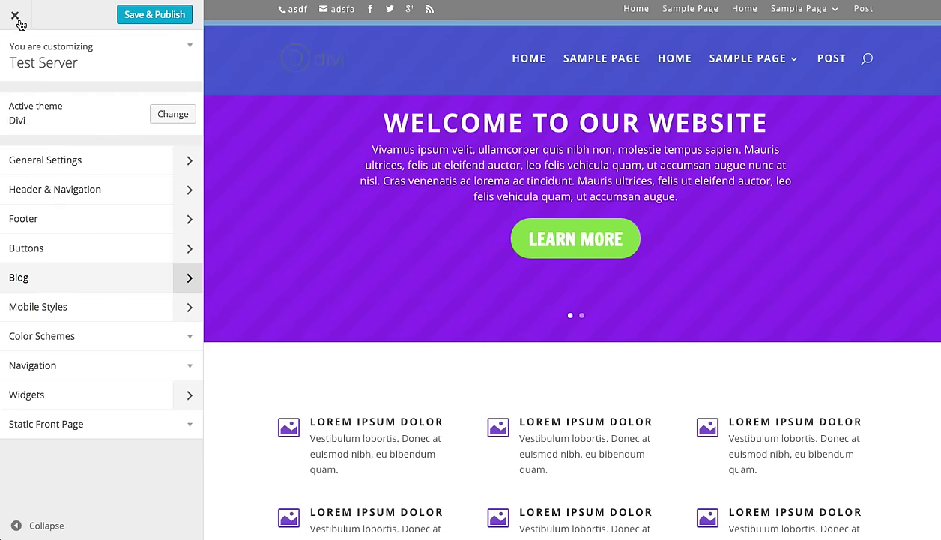
In Mobile Styles > Phone, set Body Text Size to 15 and Header Text Size to 27
left_click(115, 309)
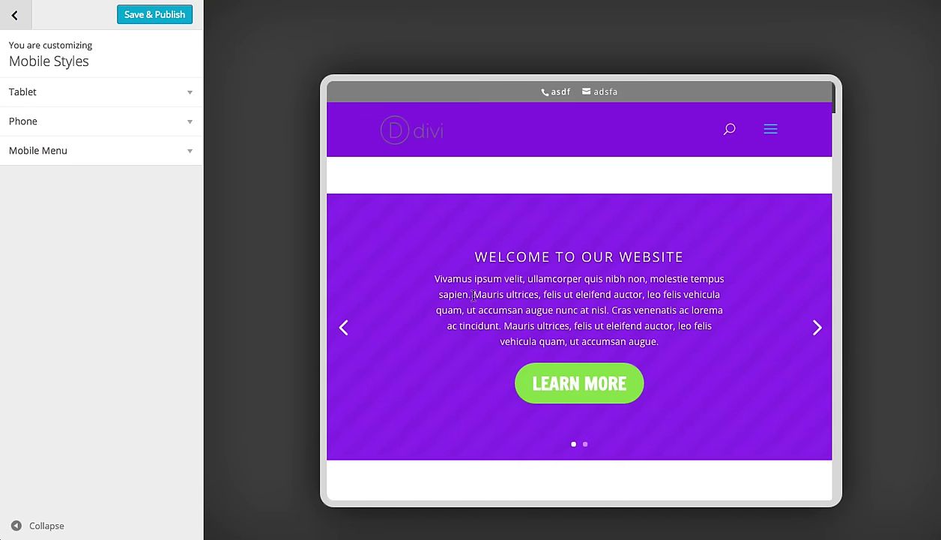
scroll(472, 296, "down", 3)
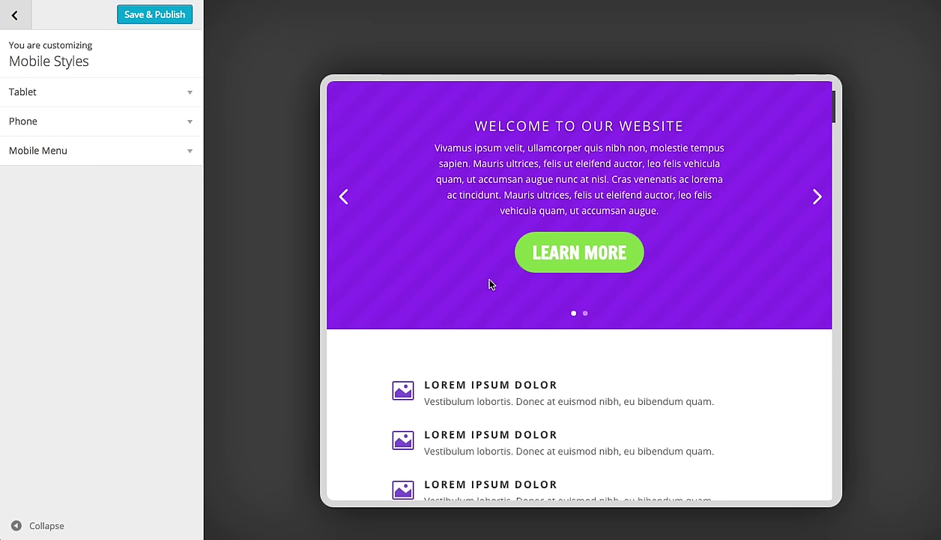
left_click(58, 131)
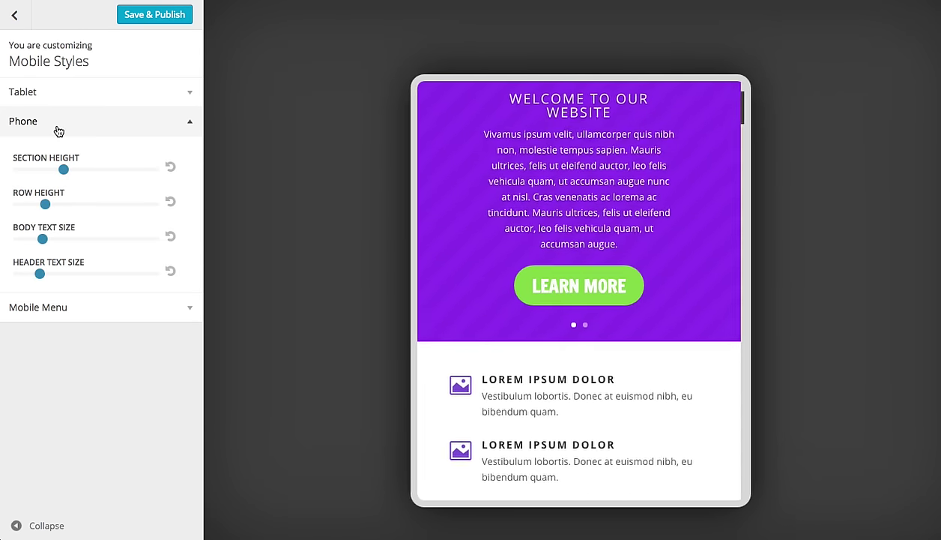
scroll(428, 235, "down", 4)
scroll(429, 235, "up", 1)
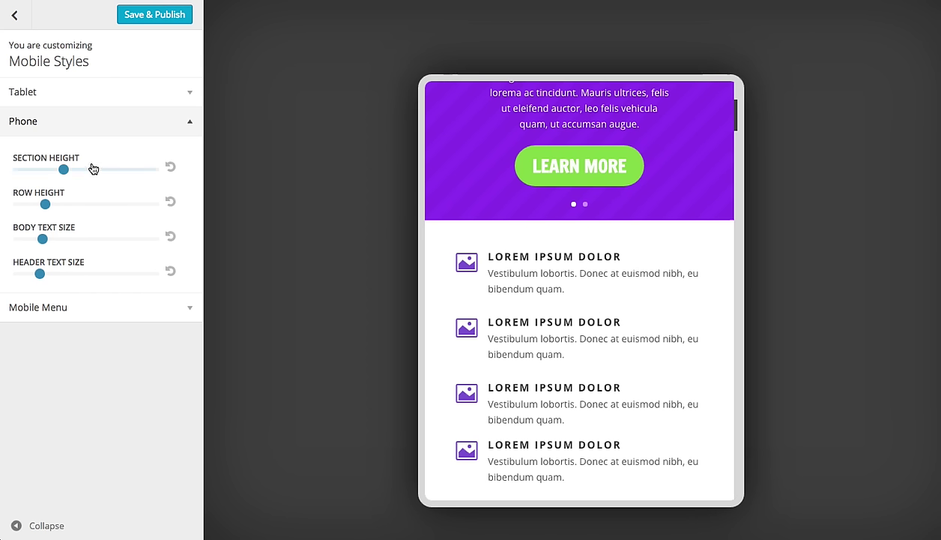
left_click_drag(42, 238, 27, 275)
left_click_drag(30, 239, 48, 240)
left_click_drag(26, 274, 34, 276)
Check the Tablet and Mobile Menu settings, then return to the main sections
left_click(65, 98)
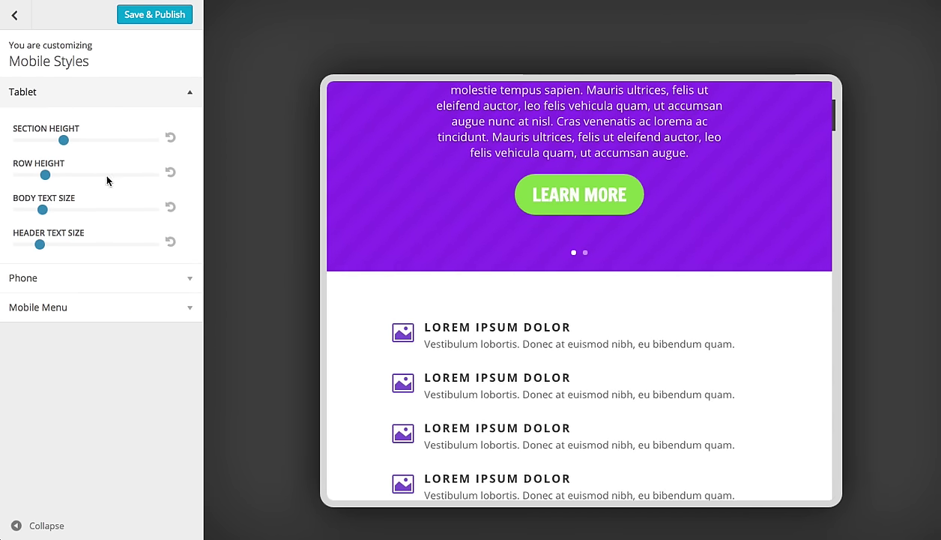
left_click(89, 100)
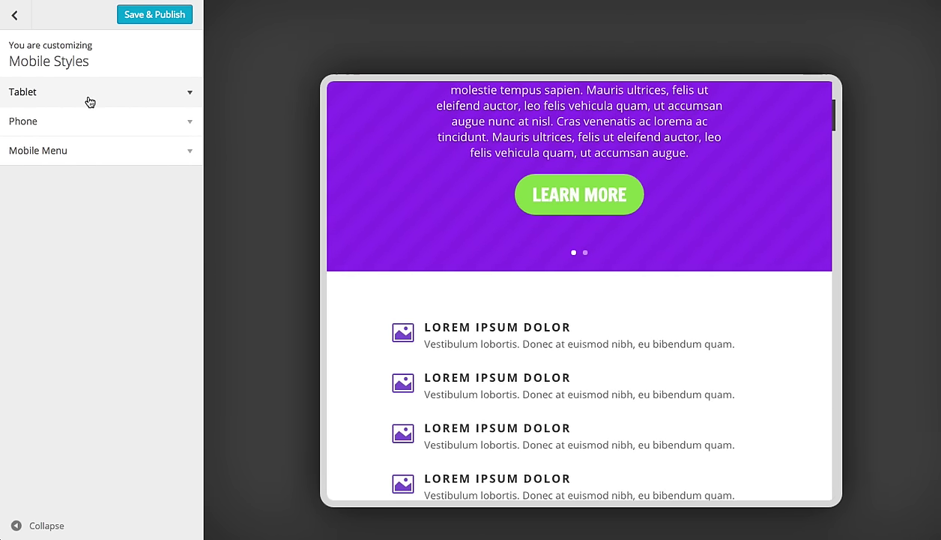
left_click(89, 152)
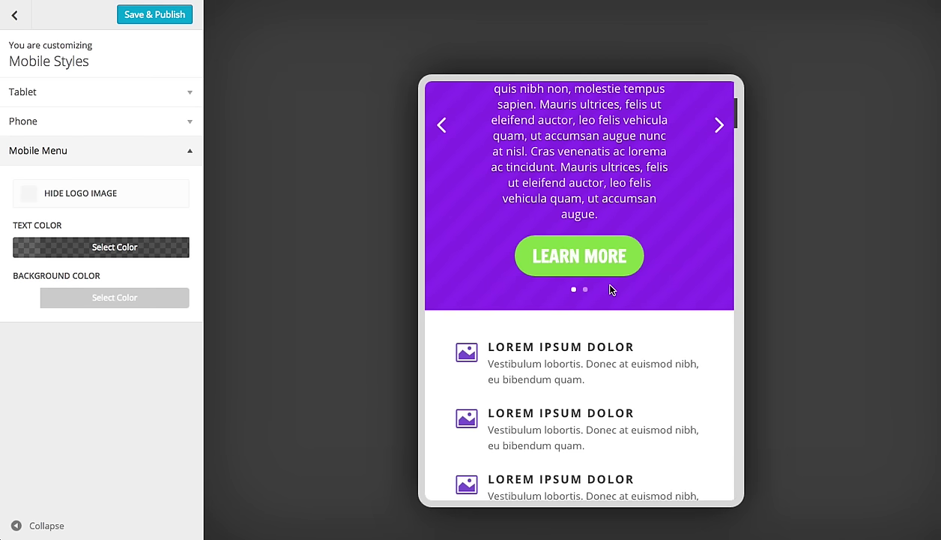
scroll(611, 288, "down", 15)
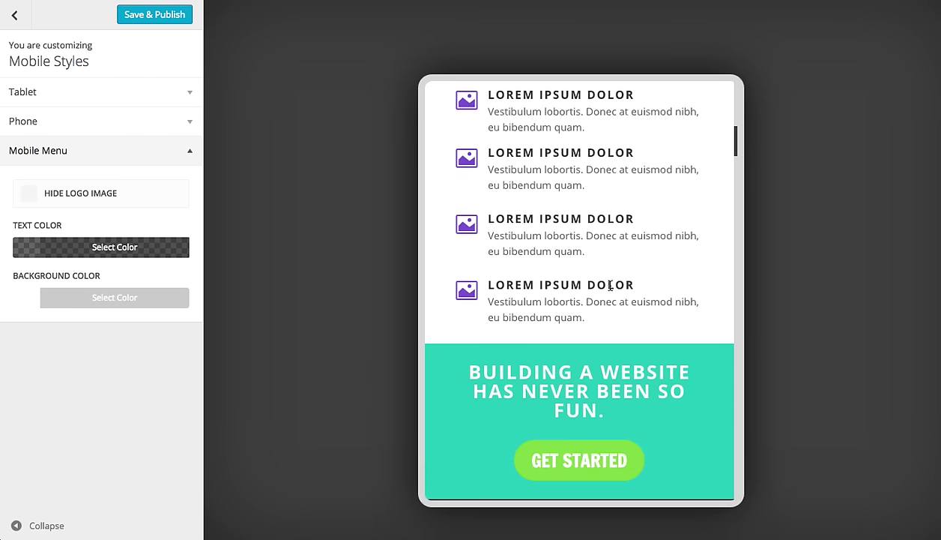
scroll(624, 261, "down", 15)
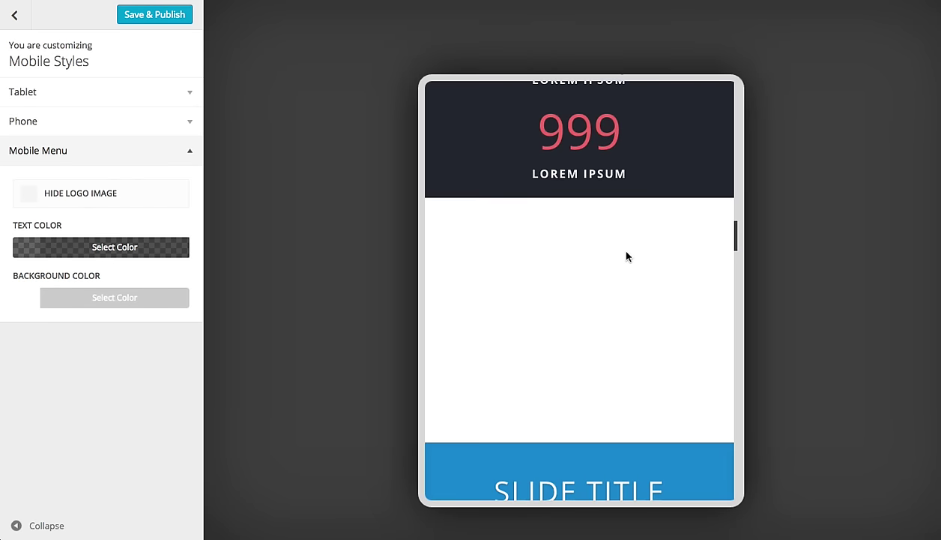
scroll(628, 256, "up", 5)
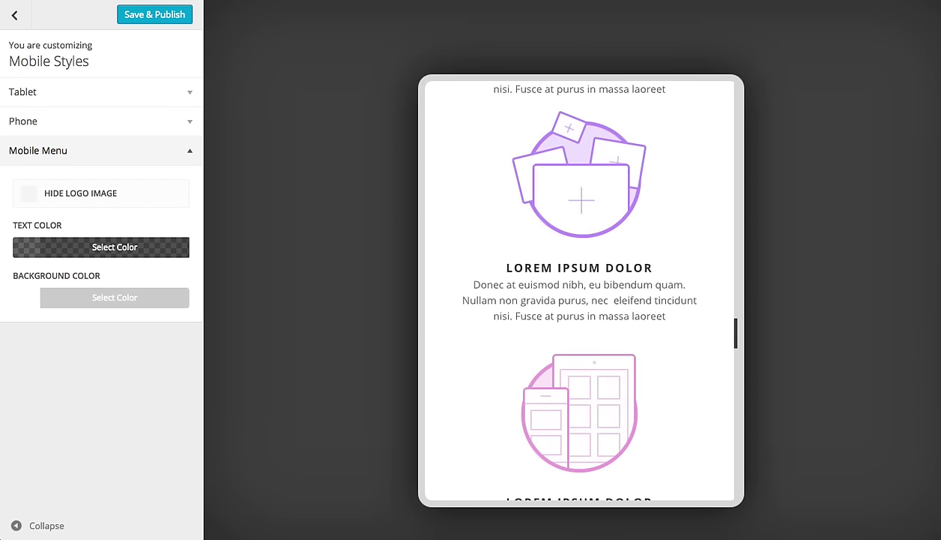
left_click(14, 15)
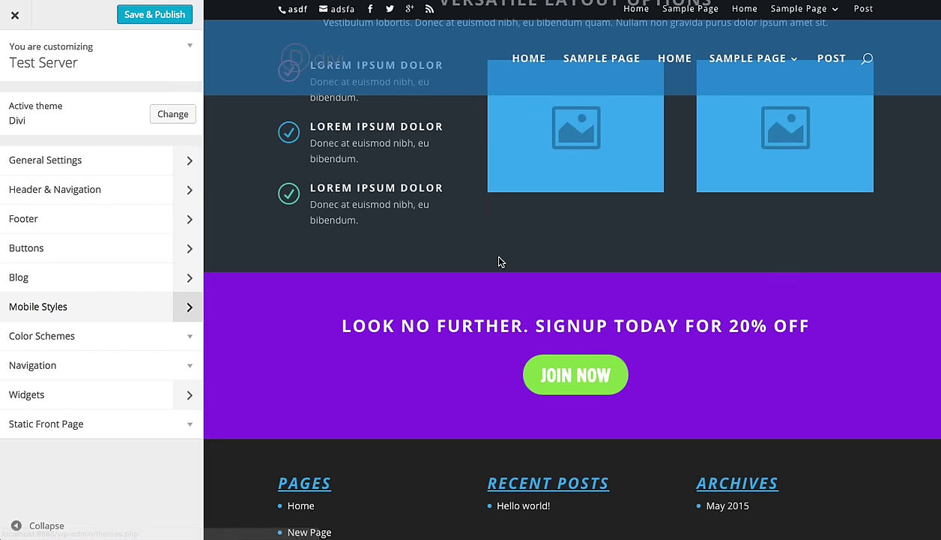
Scroll through the desktop site preview
scroll(494, 255, "down", 5)
scroll(533, 253, "up", 10)
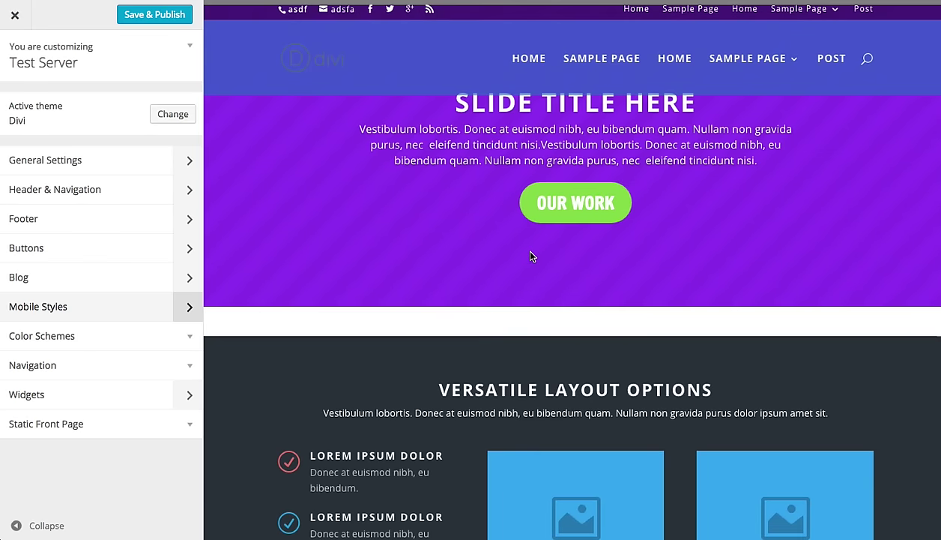
scroll(530, 258, "up", 1)
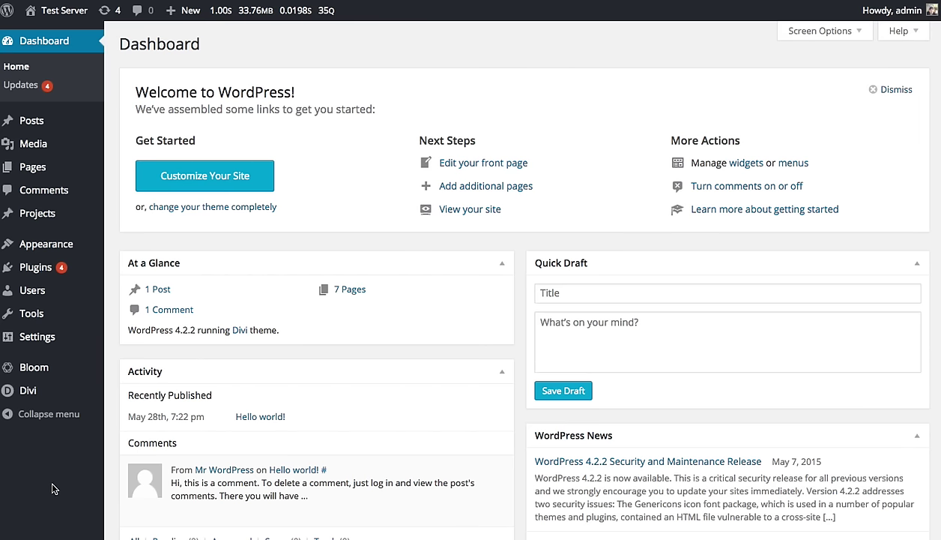
Open Divi > Module Customizer and scroll the module list down to Full Width Slider
mouse_move(28, 395)
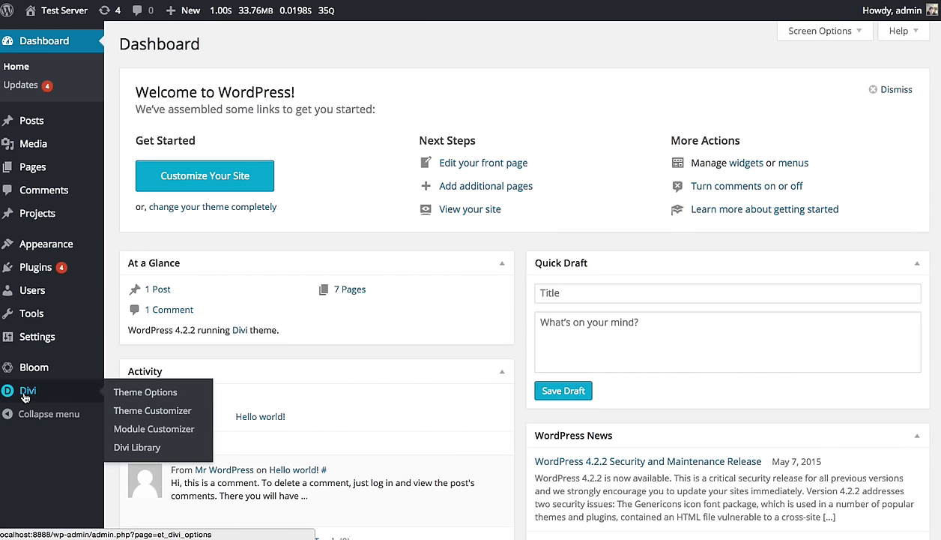
left_click(155, 428)
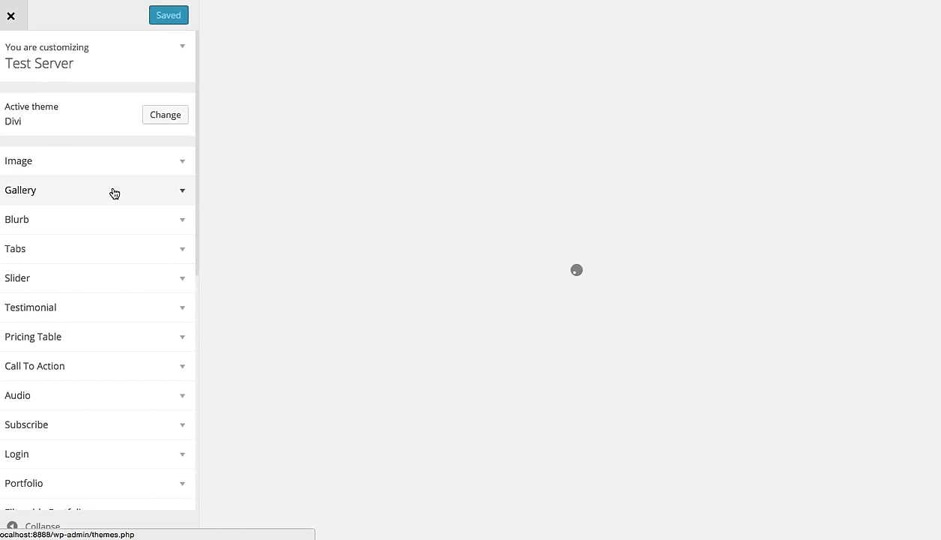
scroll(110, 193, "down", 6)
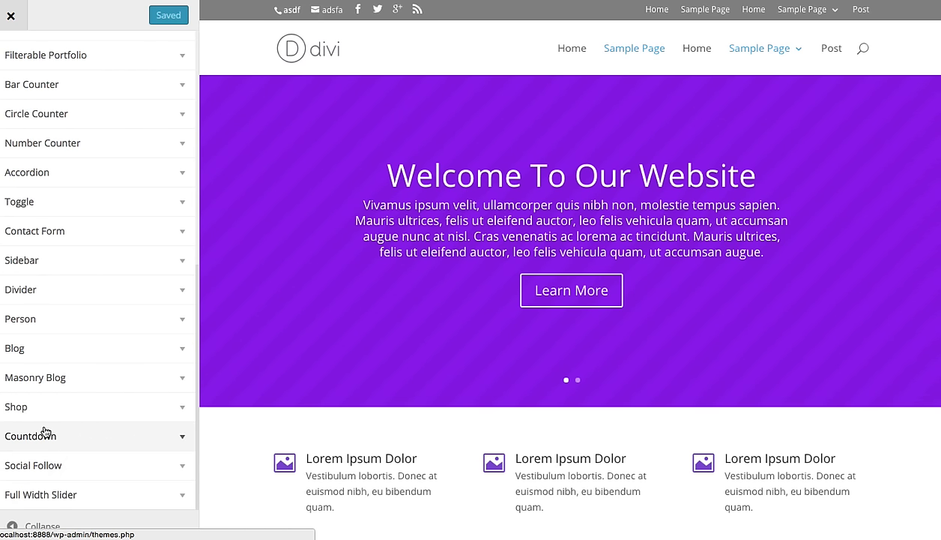
Give Full Width Slider padding 13 and a bold, all-caps heading at size 41
left_click(63, 494)
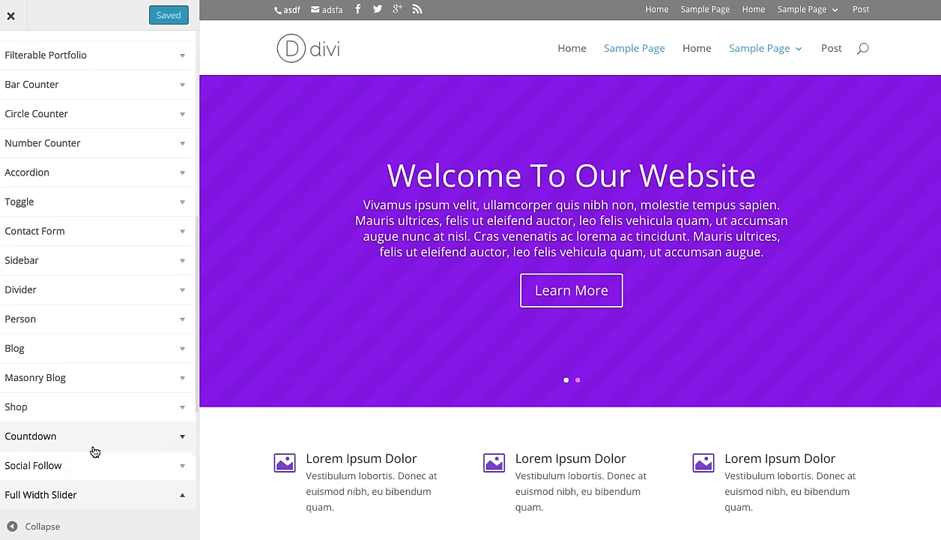
left_click_drag(46, 303, 27, 306)
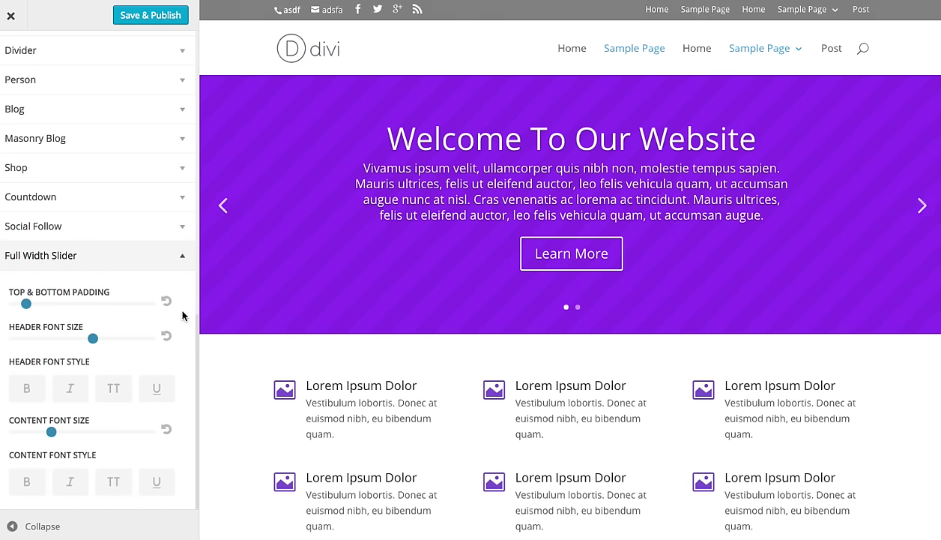
left_click(25, 397)
left_click(68, 389)
left_click(116, 396)
left_click(69, 389)
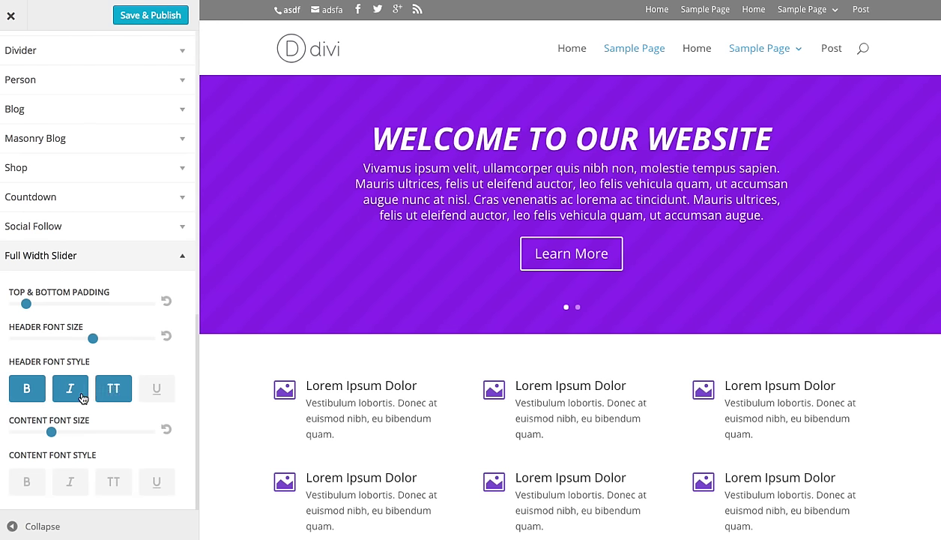
left_click_drag(93, 338, 71, 341)
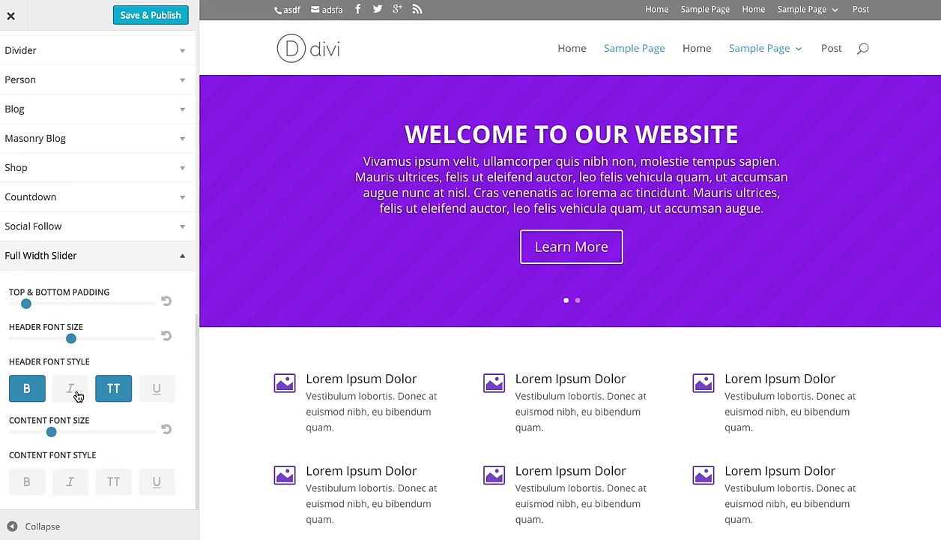
left_click(71, 259)
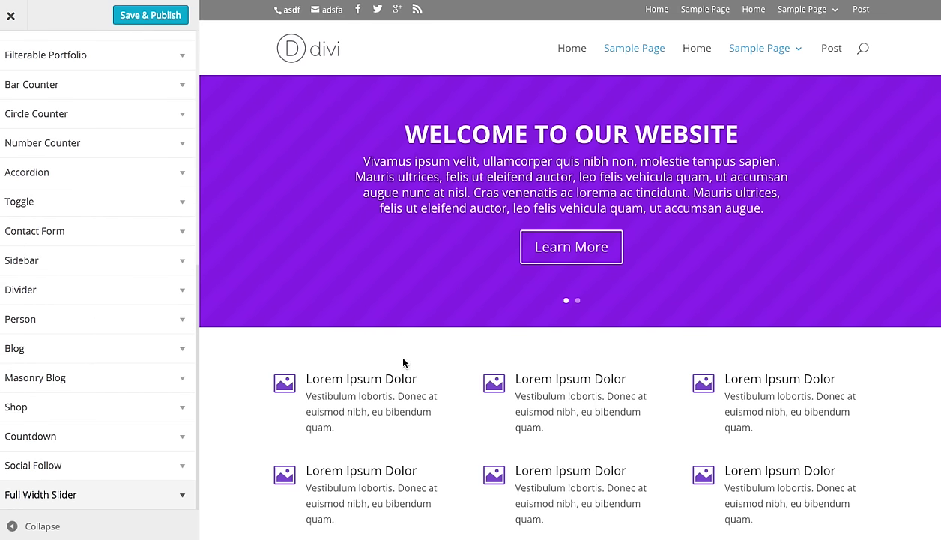
scroll(411, 358, "down", 12)
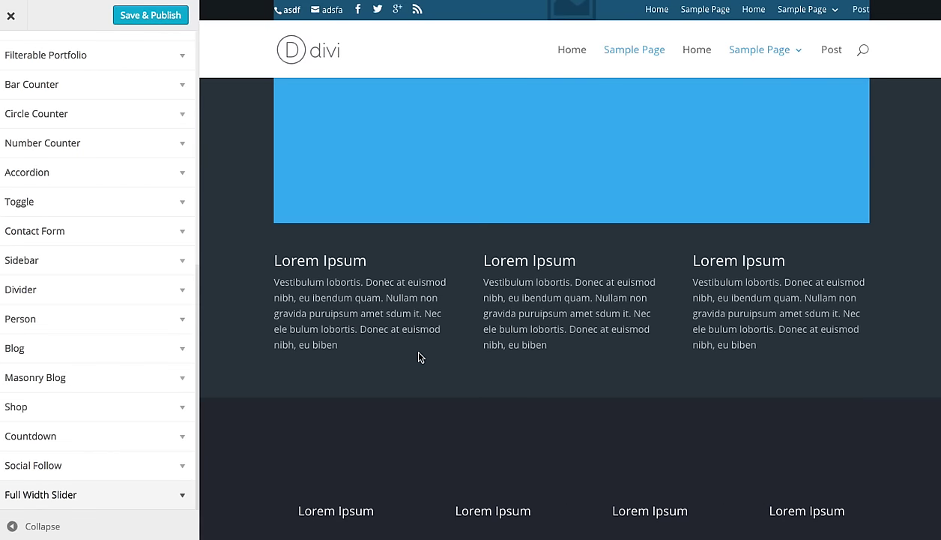
scroll(420, 358, "down", 4)
scroll(418, 357, "up", 3)
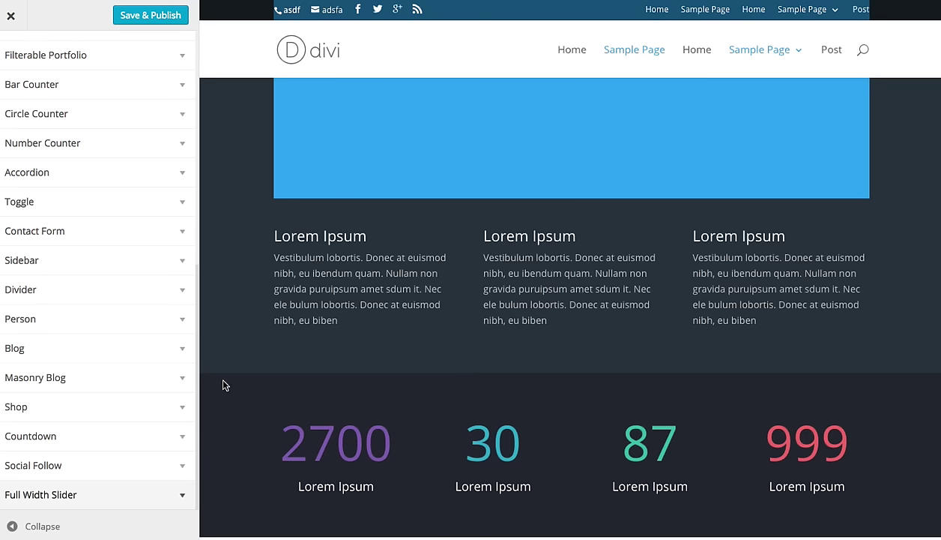
Turn on bold, italic, uppercase and underline in Number Counter's Number Font Style, then Save & Publish
left_click(46, 146)
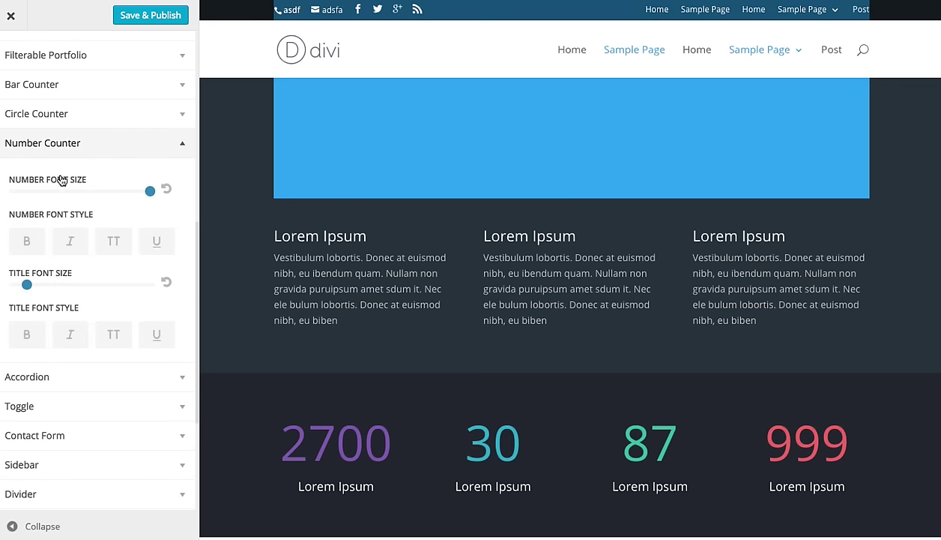
left_click(28, 244)
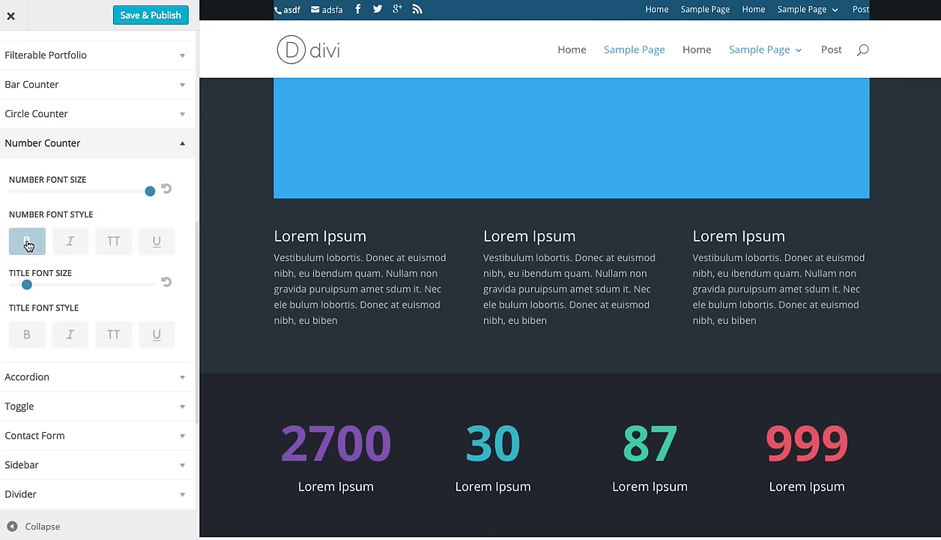
left_click(67, 243)
left_click(111, 243)
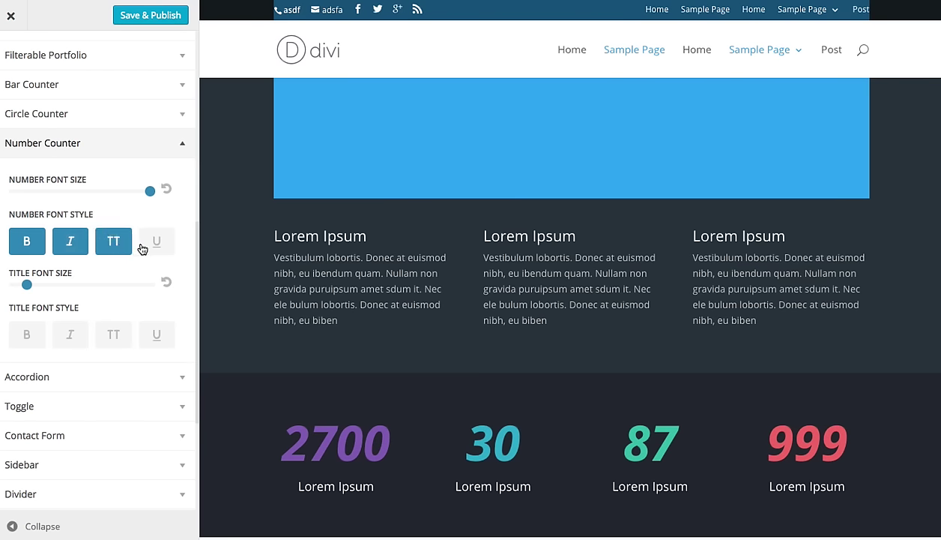
left_click(143, 249)
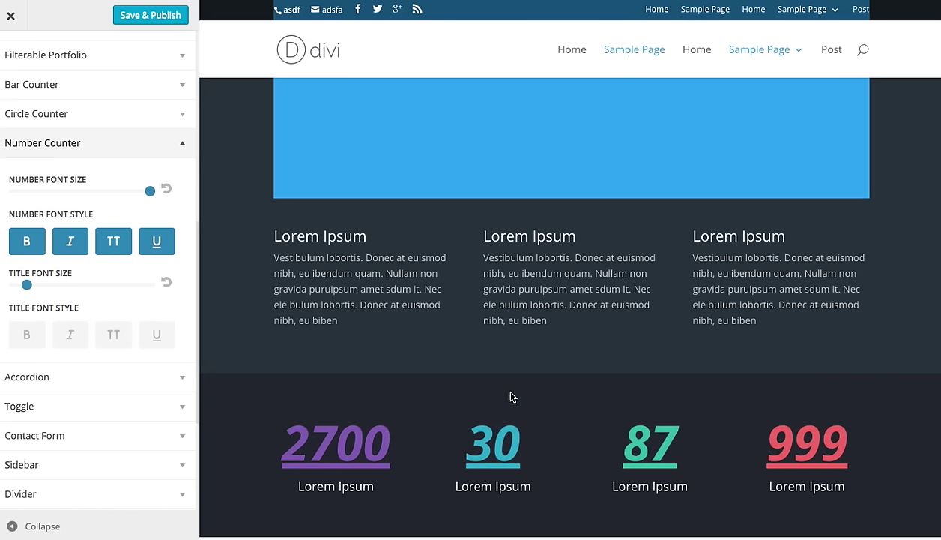
left_click(163, 20)
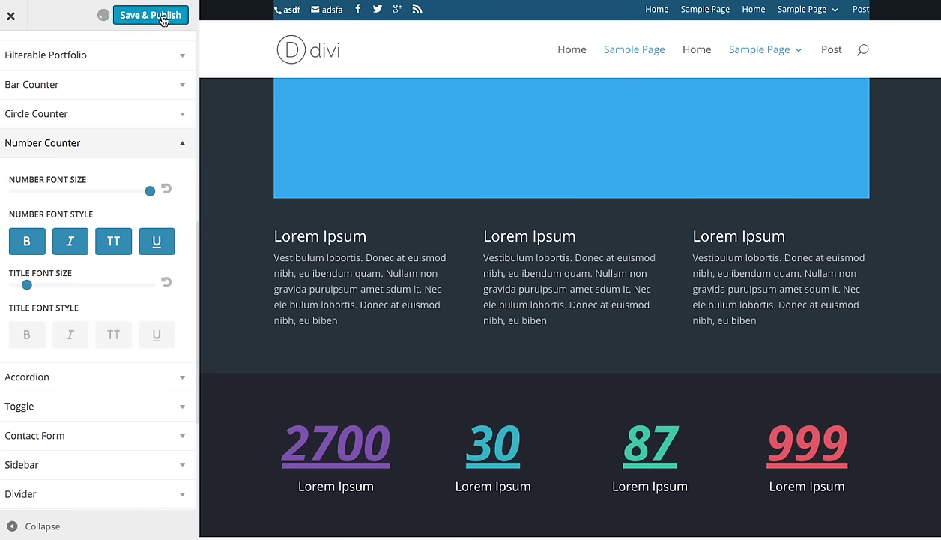